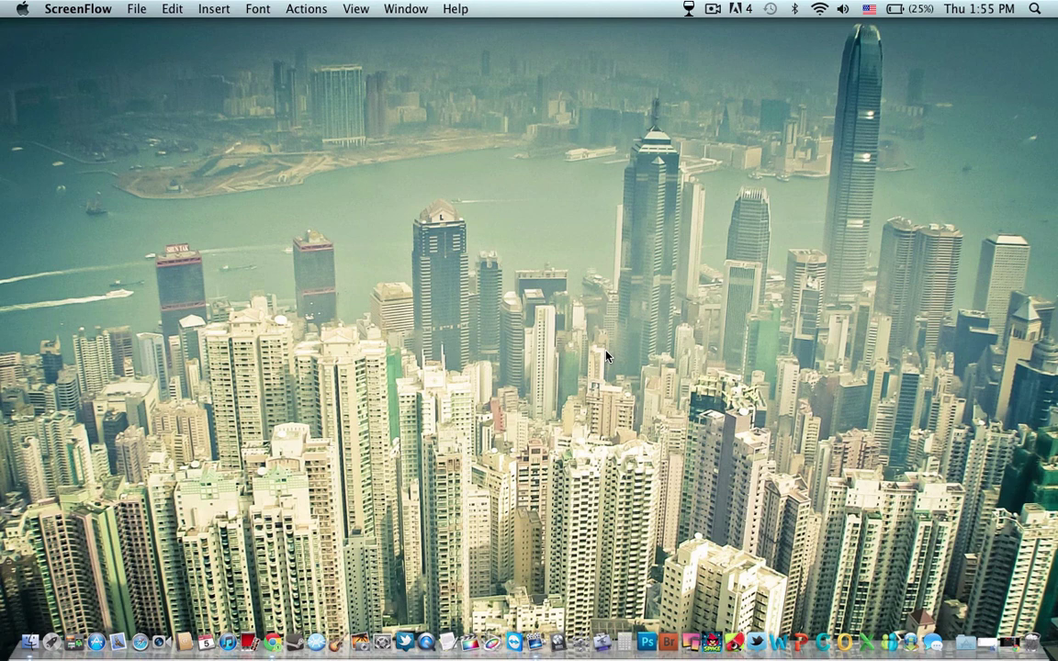
- Search Google for 'wine bottler' and open winebottler.kronenberg.org
left_click(273, 642)
scroll(310, 503, "up", 4)
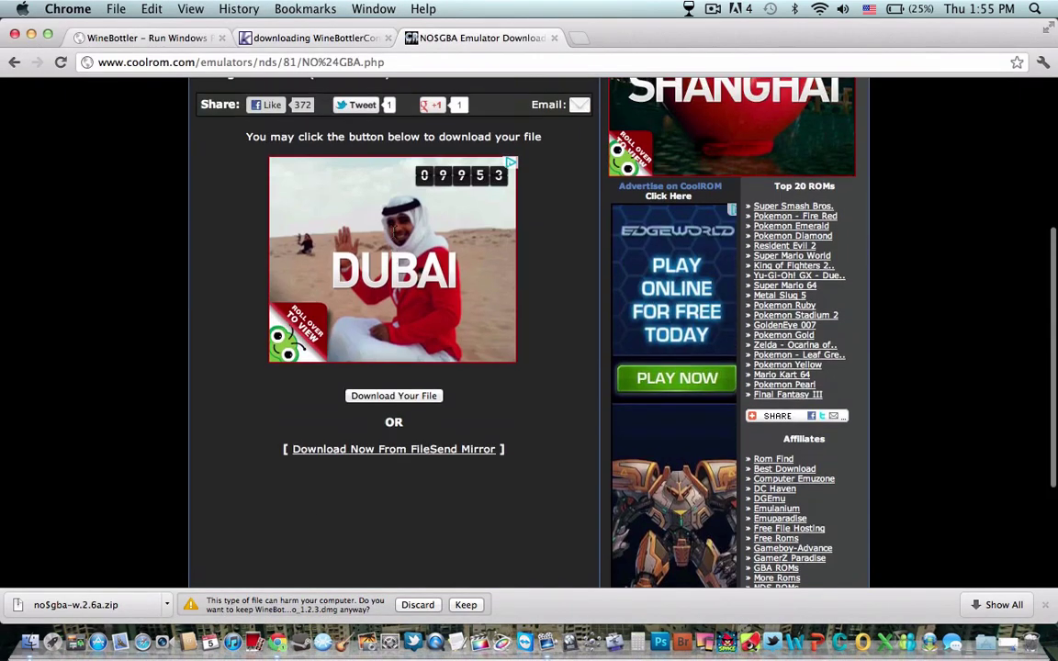
scroll(394, 330, "up", 2)
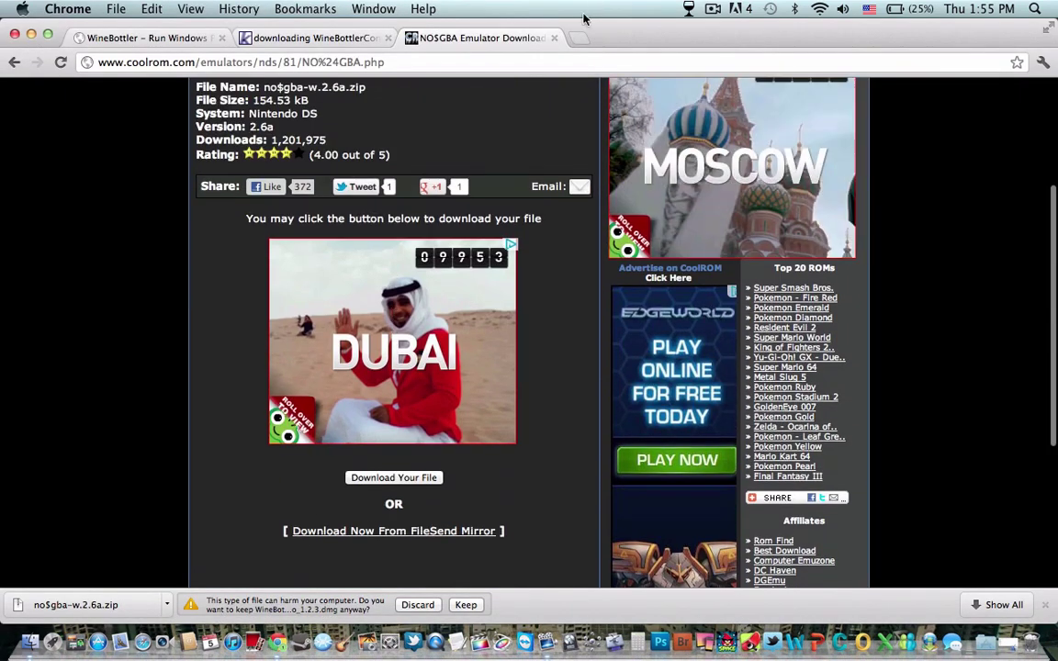
left_click(213, 37)
left_click(236, 61)
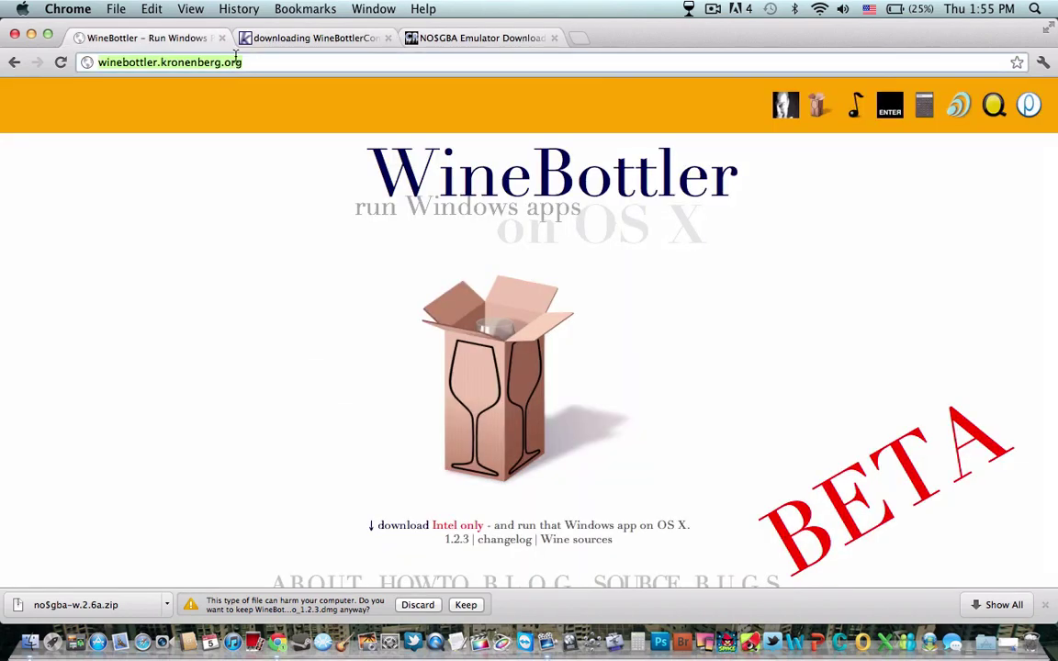
type("wine bottler")
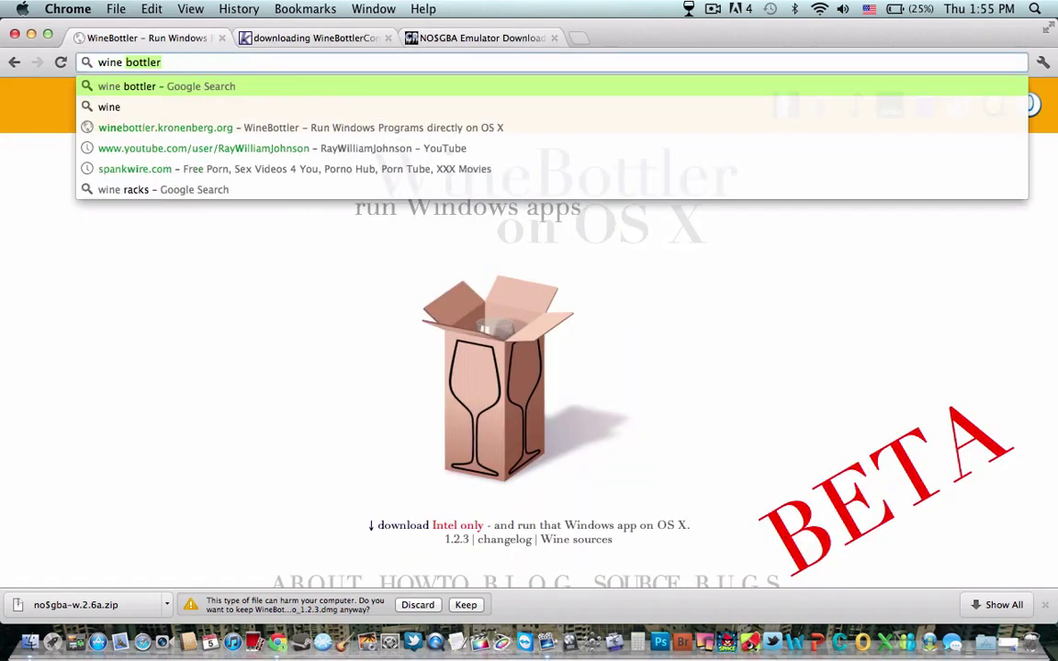
key("Return")
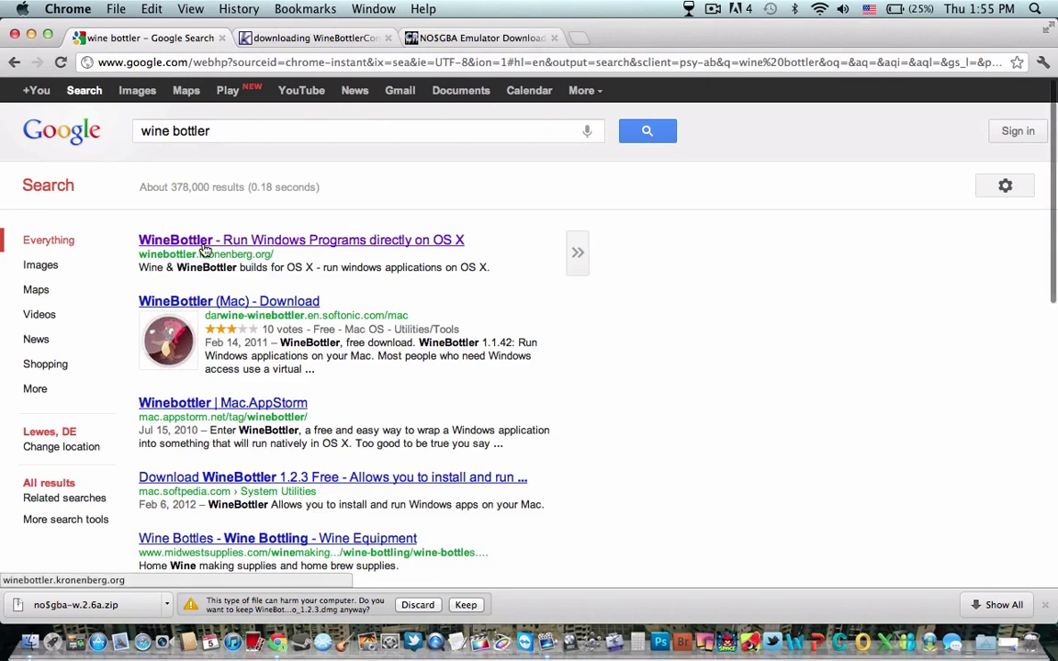
left_click(184, 240)
- Keep the WineBottlerCombo_1.2.3.dmg download despite the warning and switch to the downloading tab
scroll(537, 371, "down", 1)
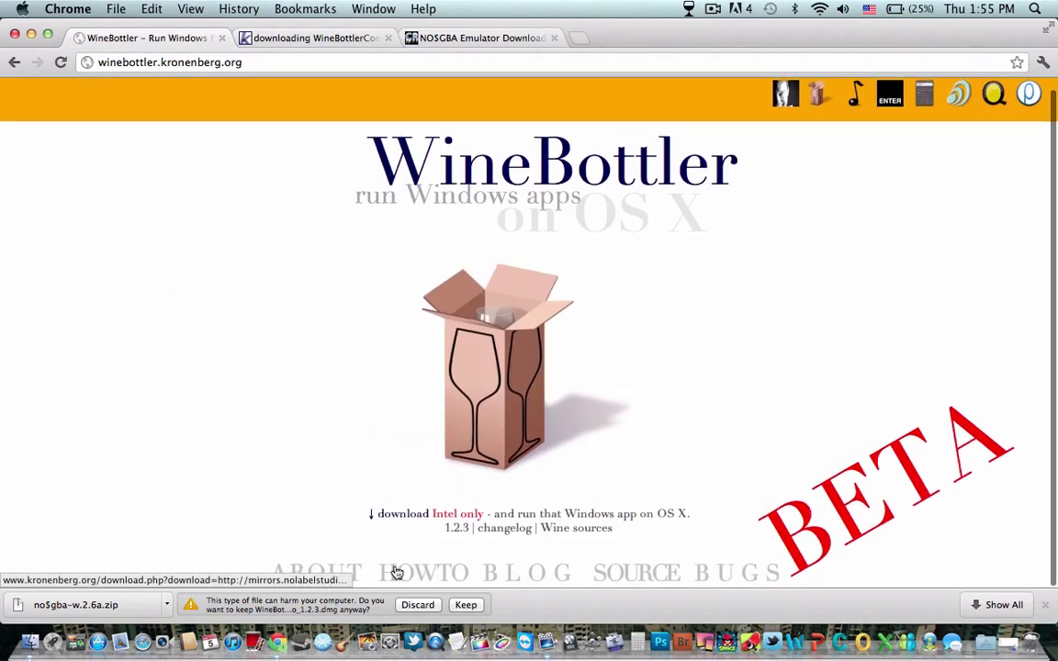
left_click(466, 605)
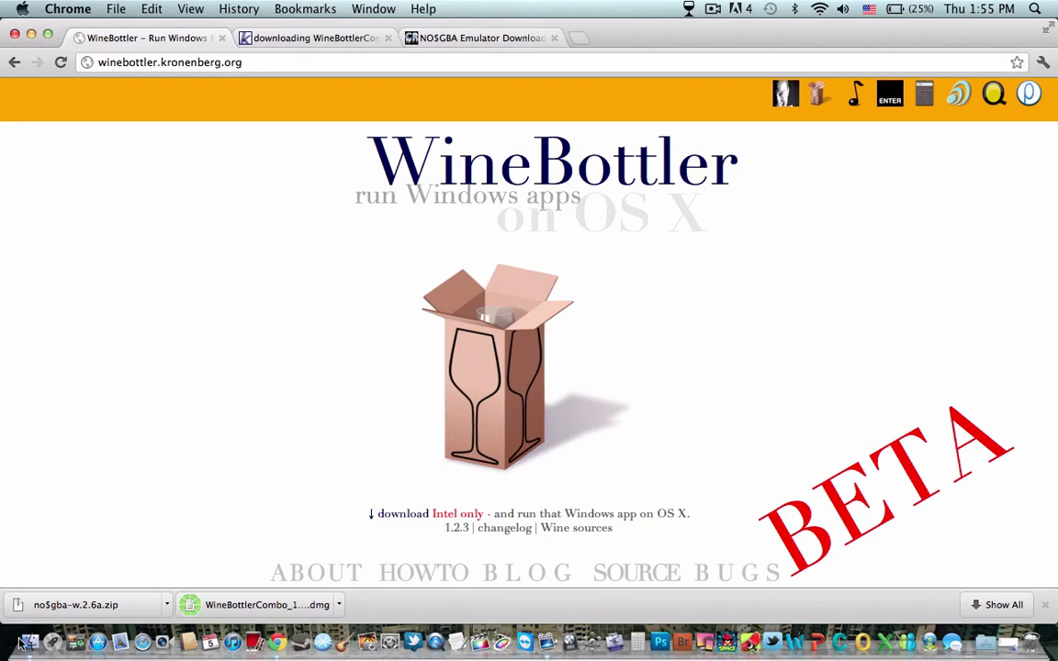
left_click(348, 35)
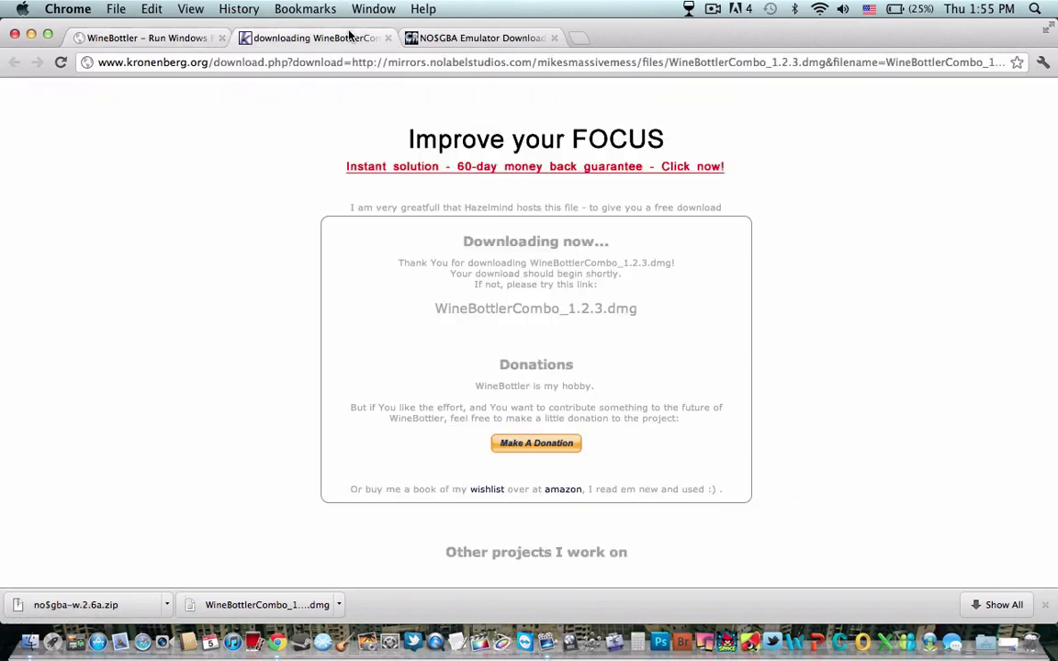
- Reach CoolROM's NO$GBA page via Emulators > Nintendo DS and scroll to the download countdown
left_click(459, 38)
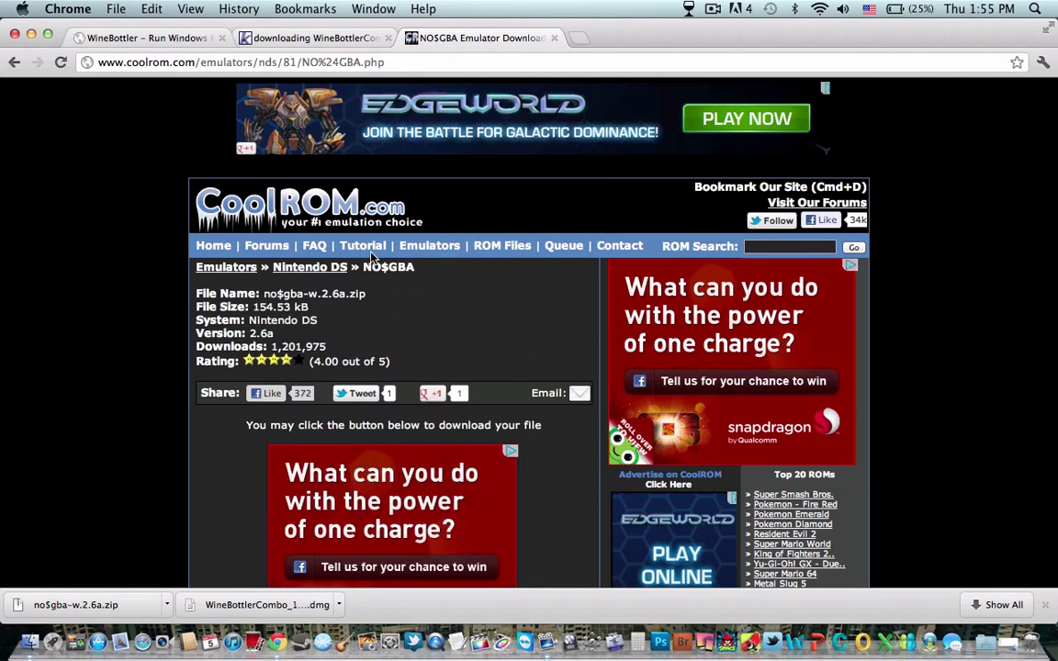
mouse_move(427, 252)
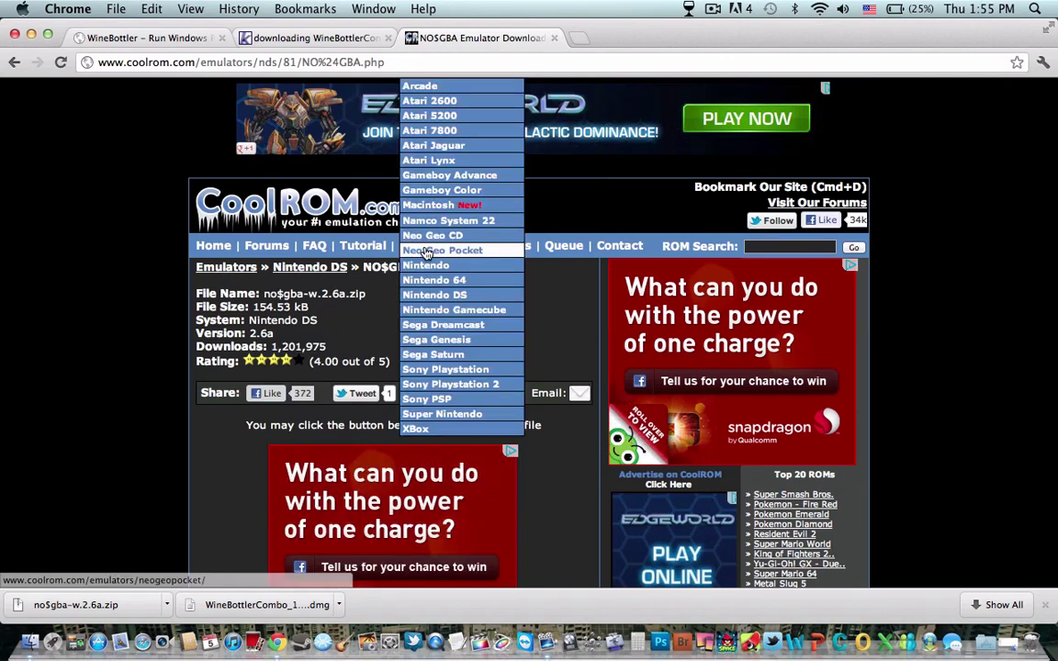
left_click(463, 298)
scroll(459, 301, "down", 3)
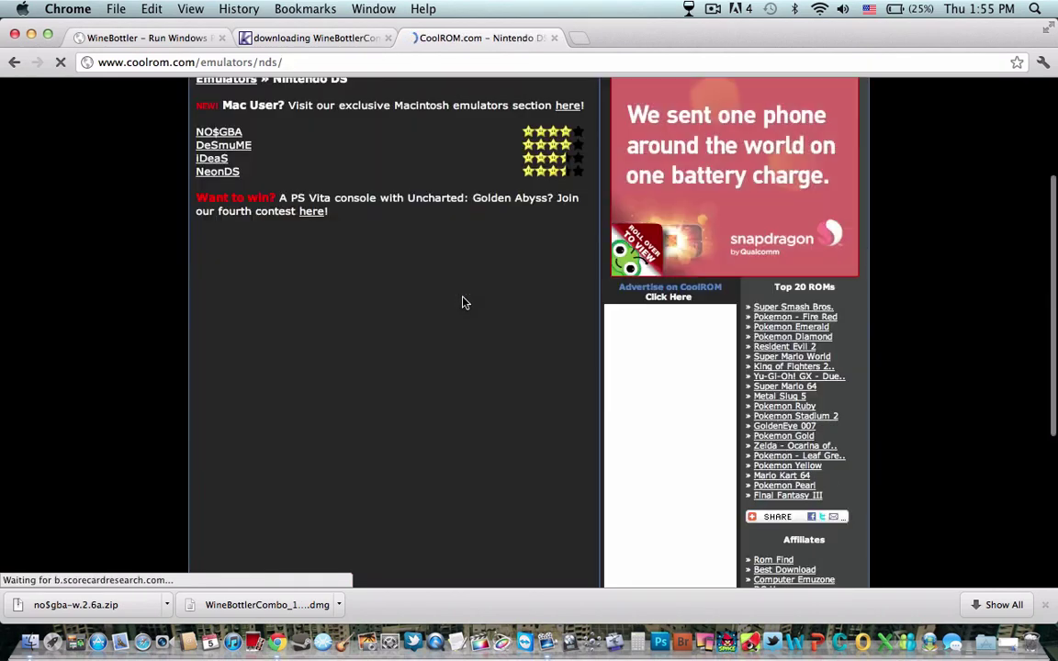
left_click(231, 133)
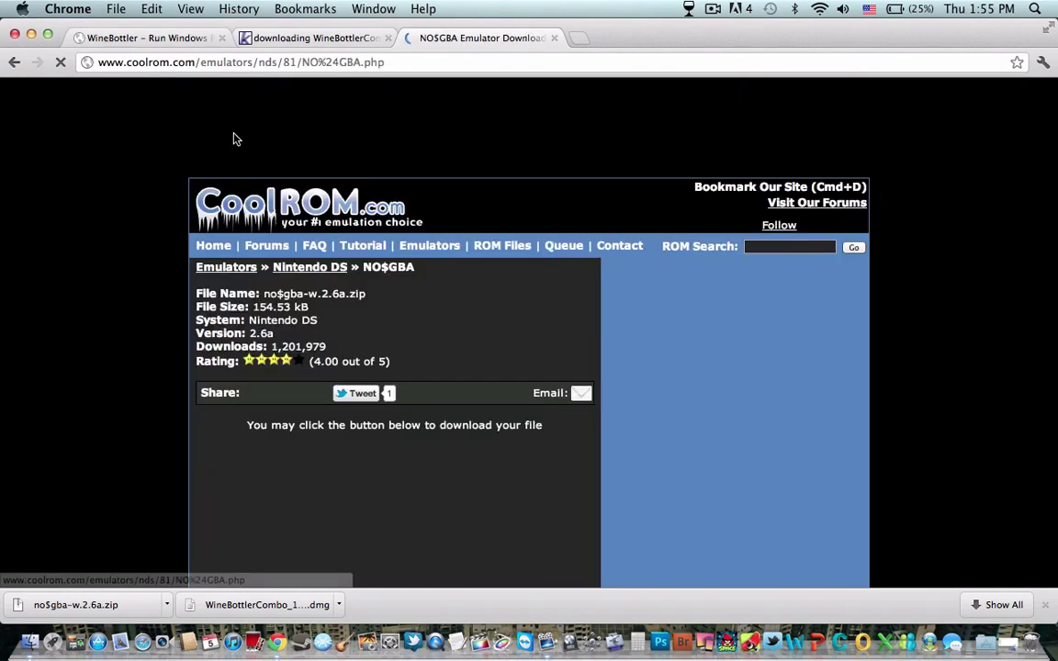
scroll(425, 519, "down", 10)
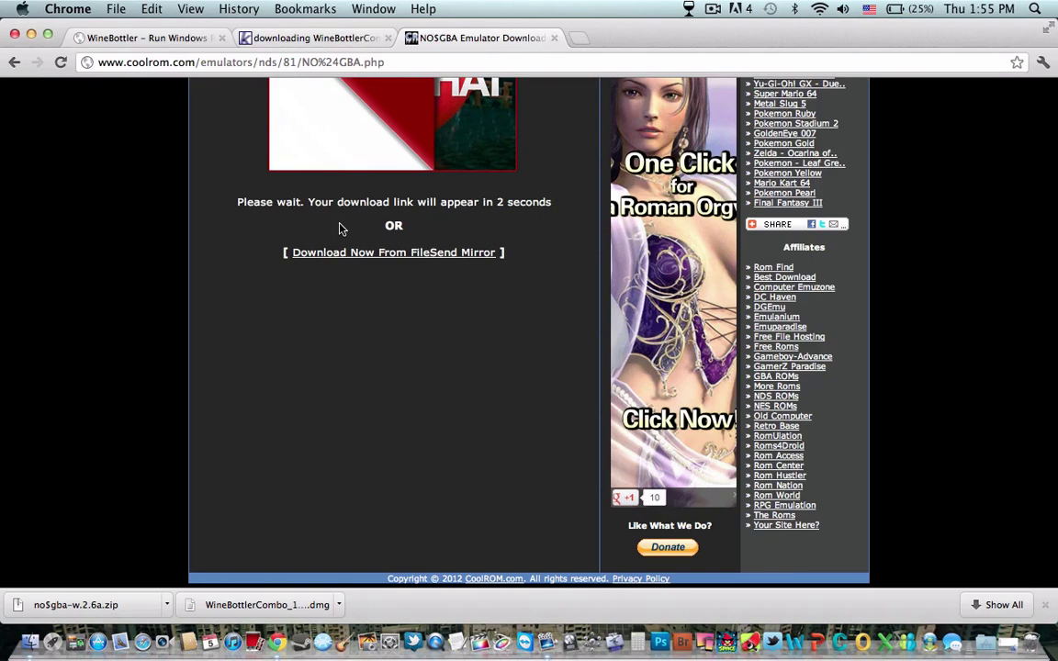
- Make a new desktop folder named ROMS and drag it to the top-right corner
left_click(31, 35)
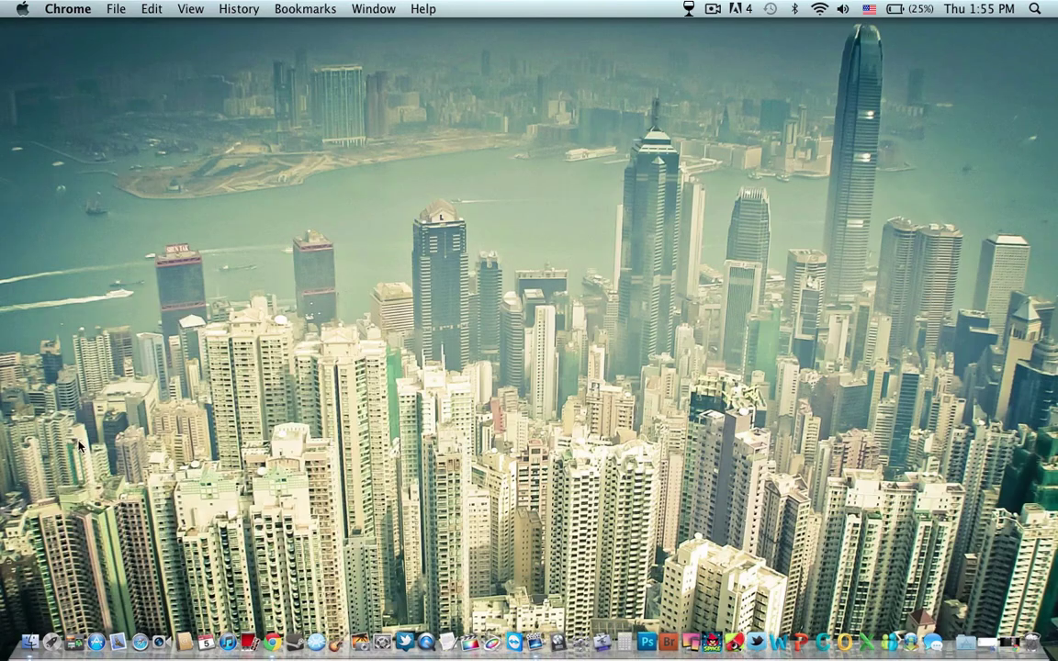
left_click(32, 647)
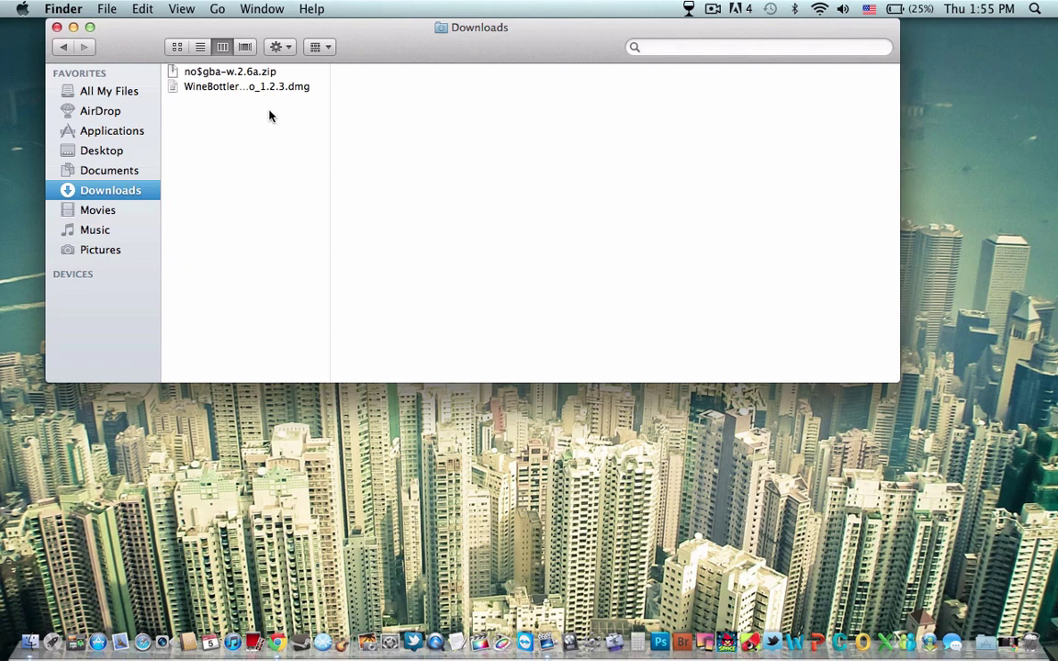
right_click(204, 477)
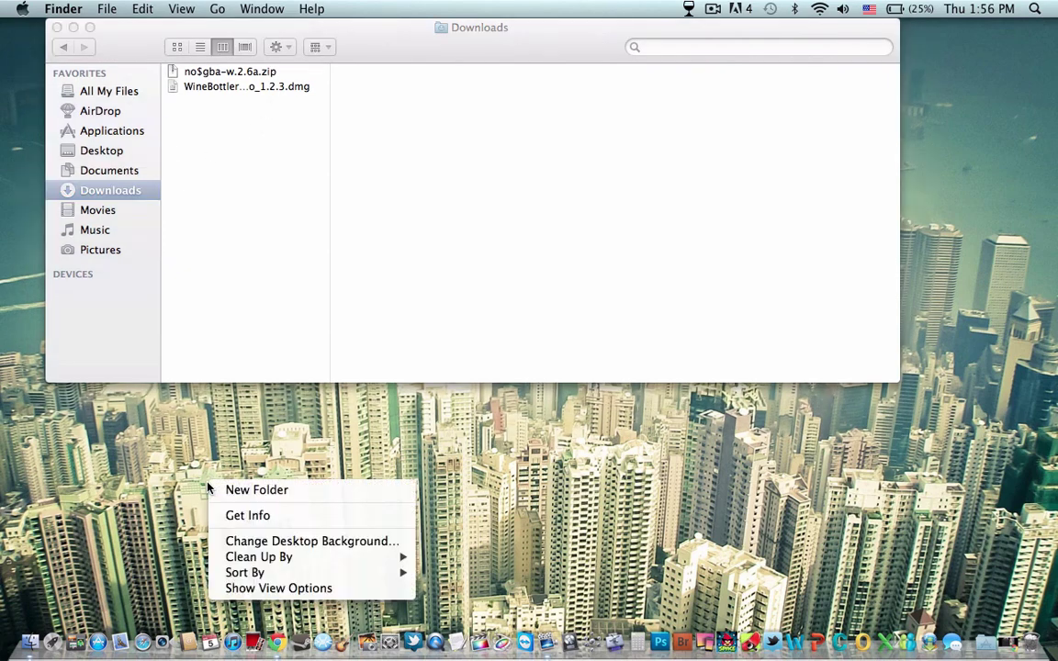
left_click(225, 489)
left_click(57, 27)
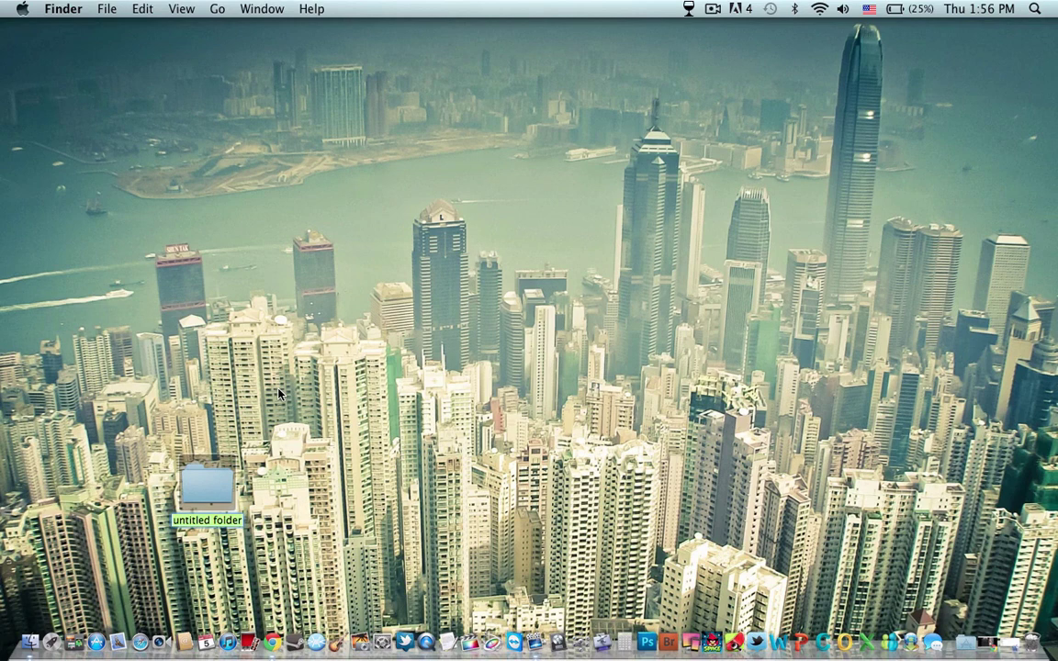
type("ROMS")
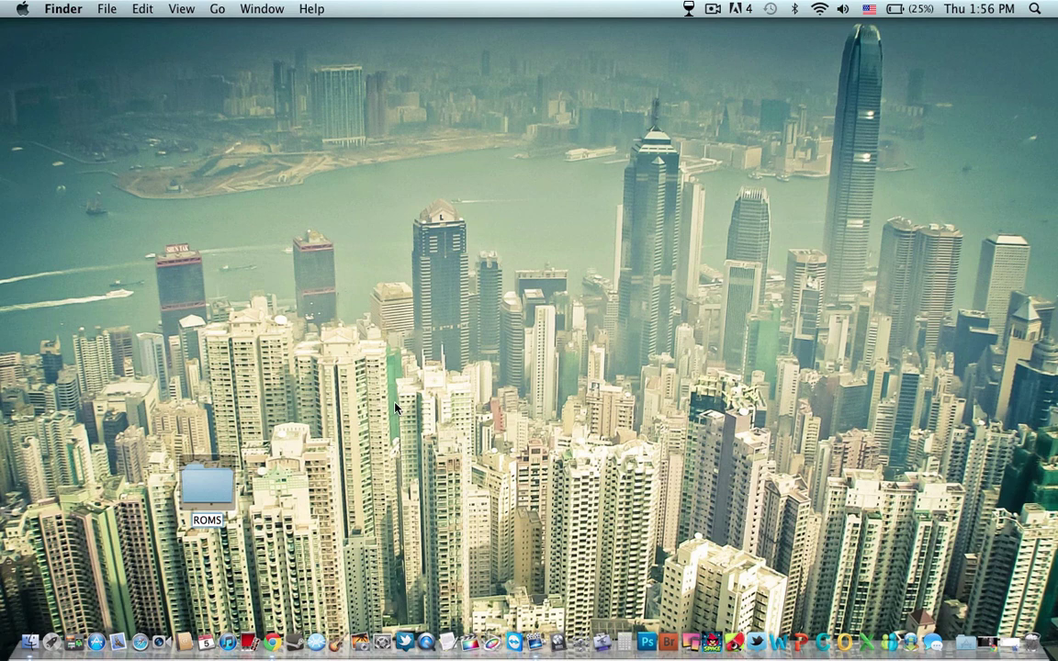
left_click_drag(204, 482, 914, 65)
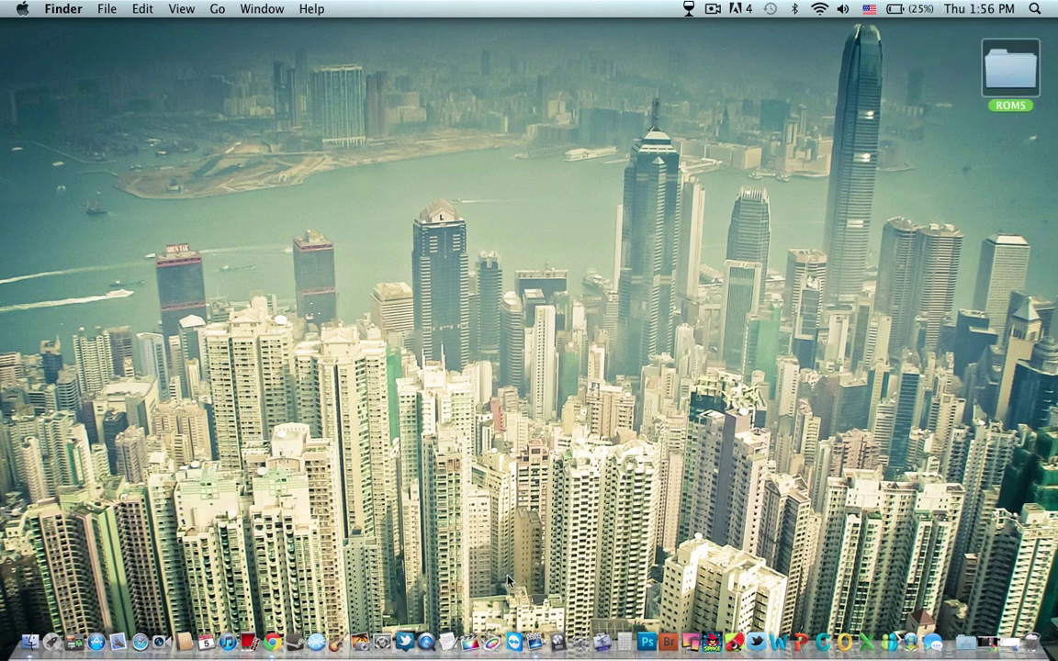
- Reposition the browser and browse CoolROM to the Gameboy Advance ROMs list
left_click(273, 642)
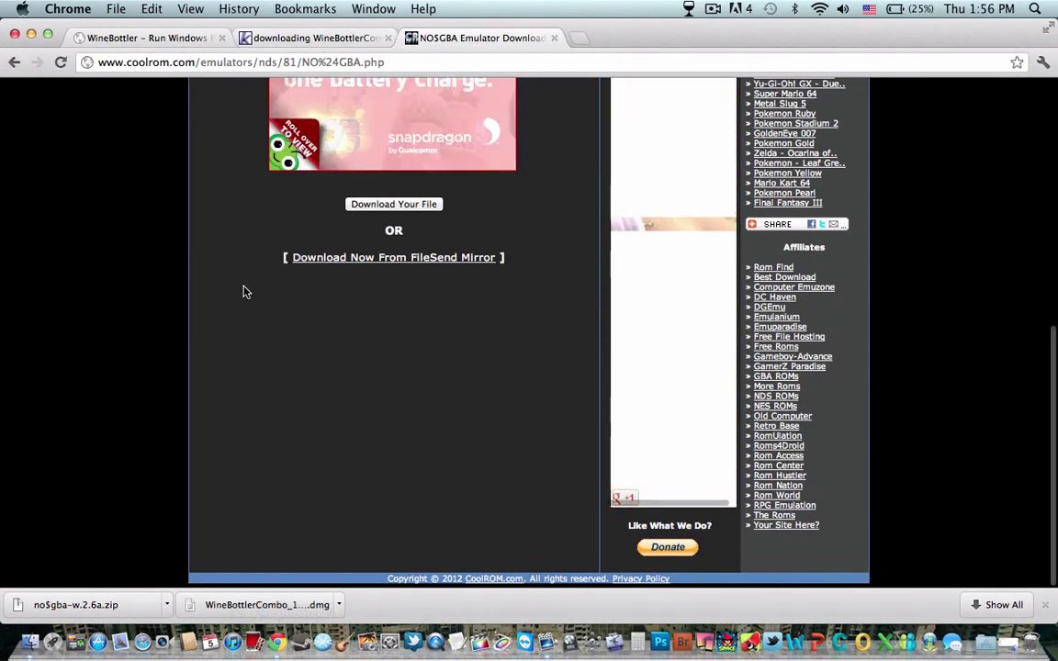
left_click_drag(746, 31, 681, 30)
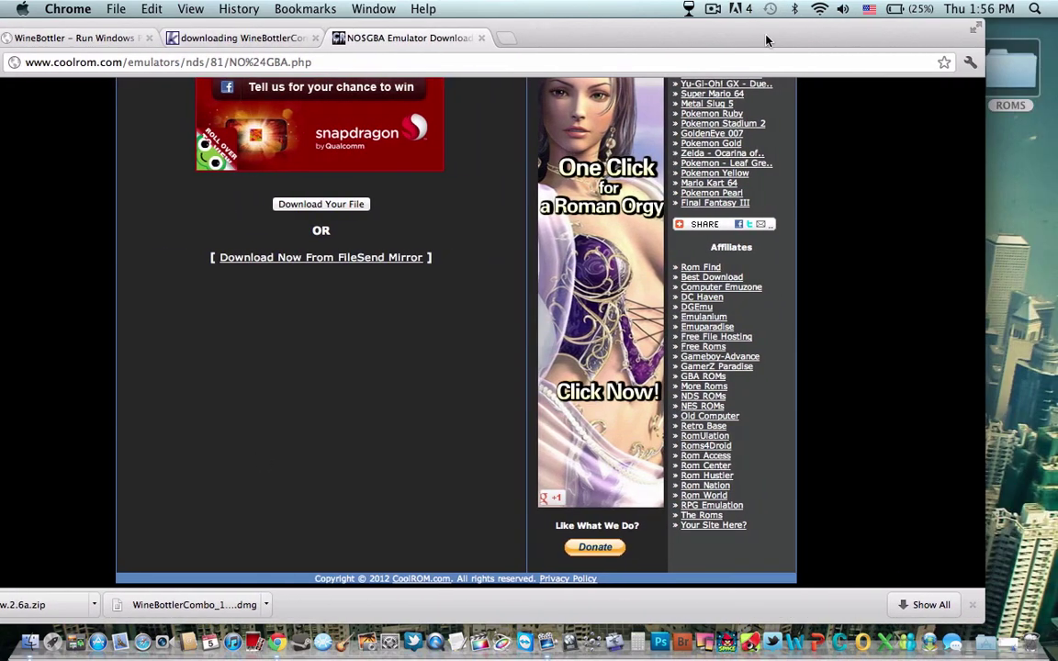
left_click_drag(760, 40, 882, 40)
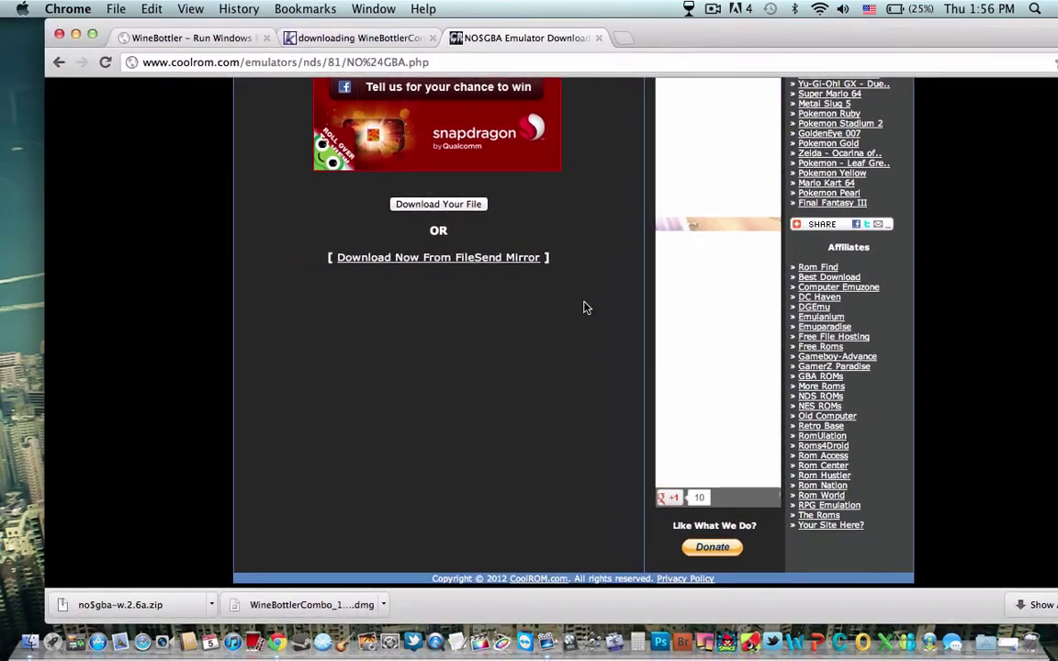
scroll(529, 215, "up", 2)
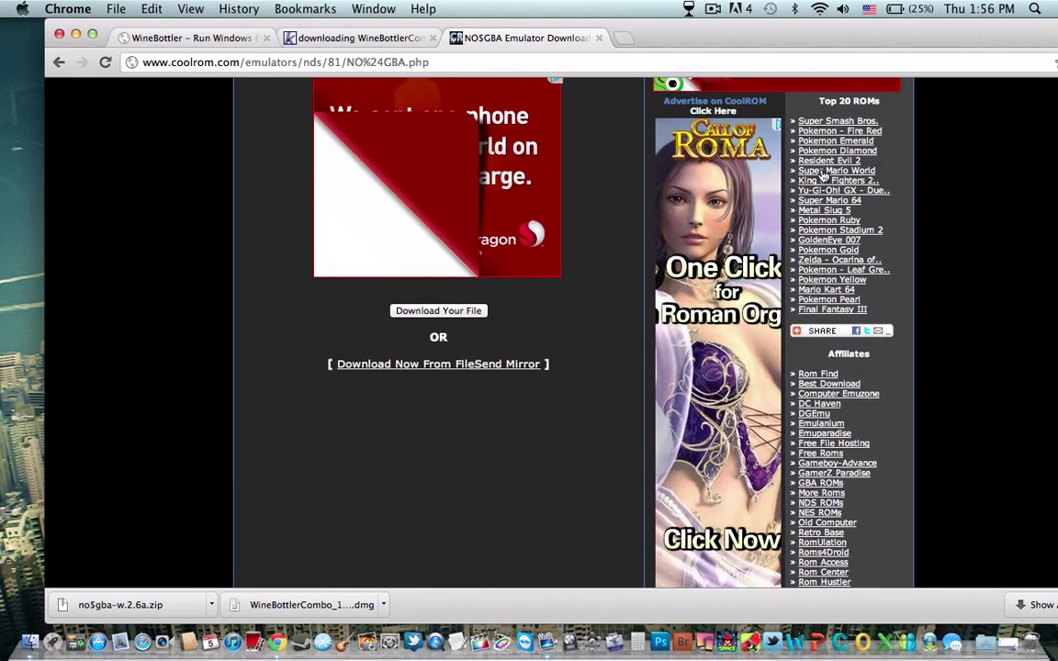
scroll(823, 174, "up", 2)
scroll(824, 175, "up", 5)
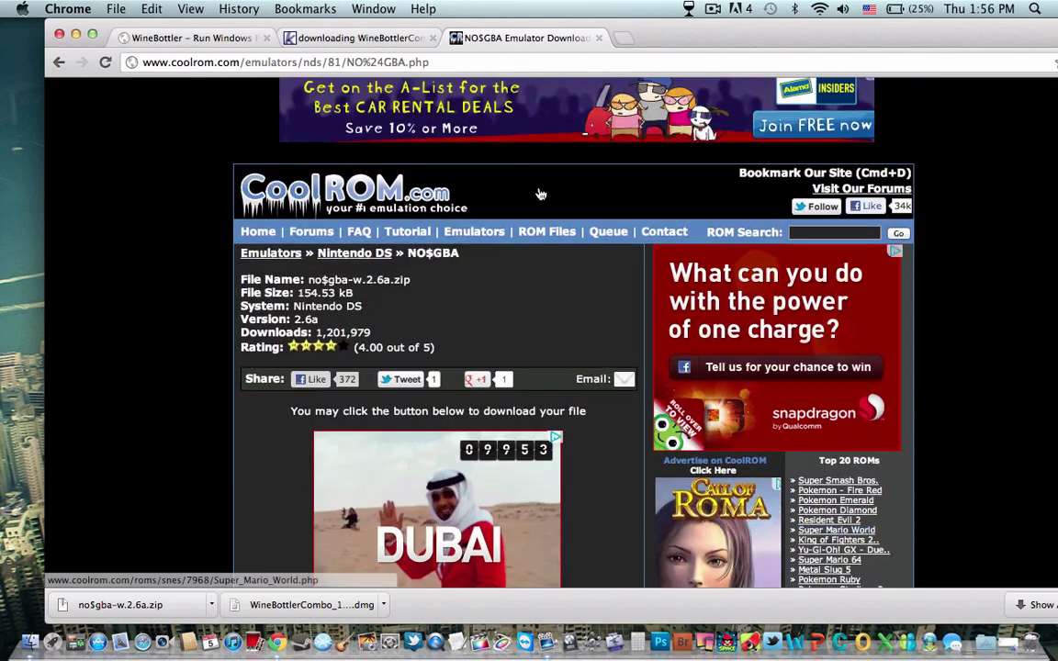
mouse_move(546, 231)
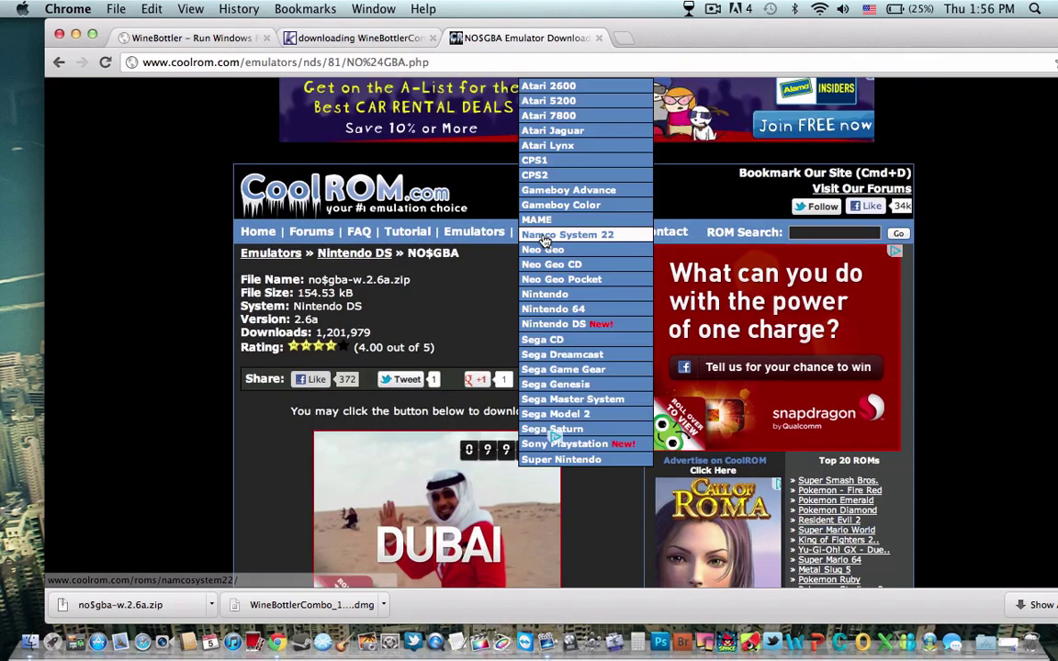
left_click(579, 326)
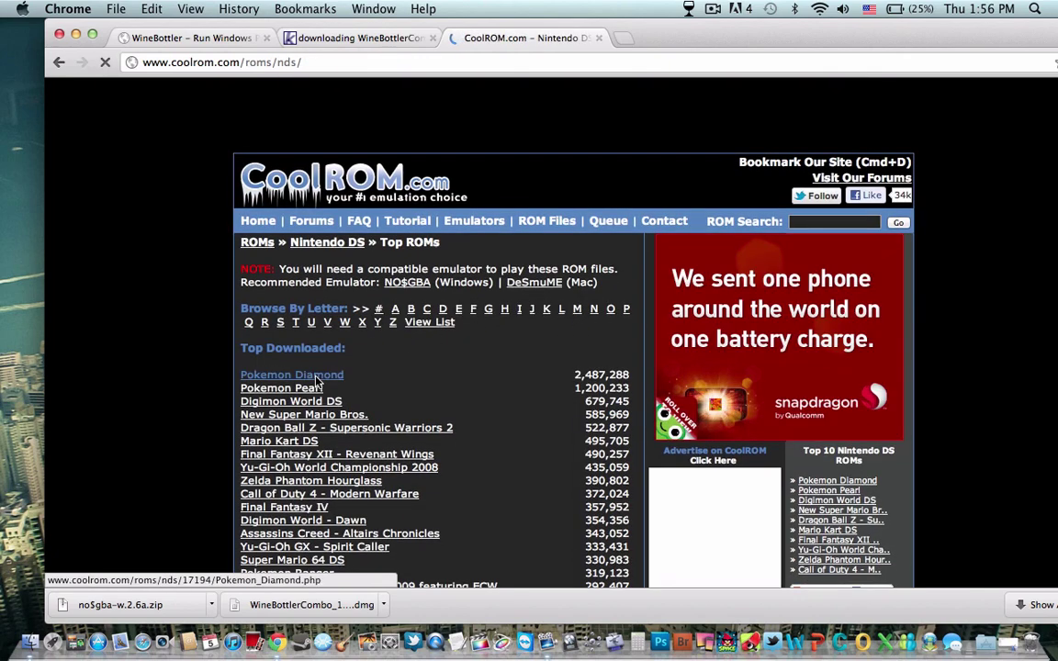
mouse_move(542, 221)
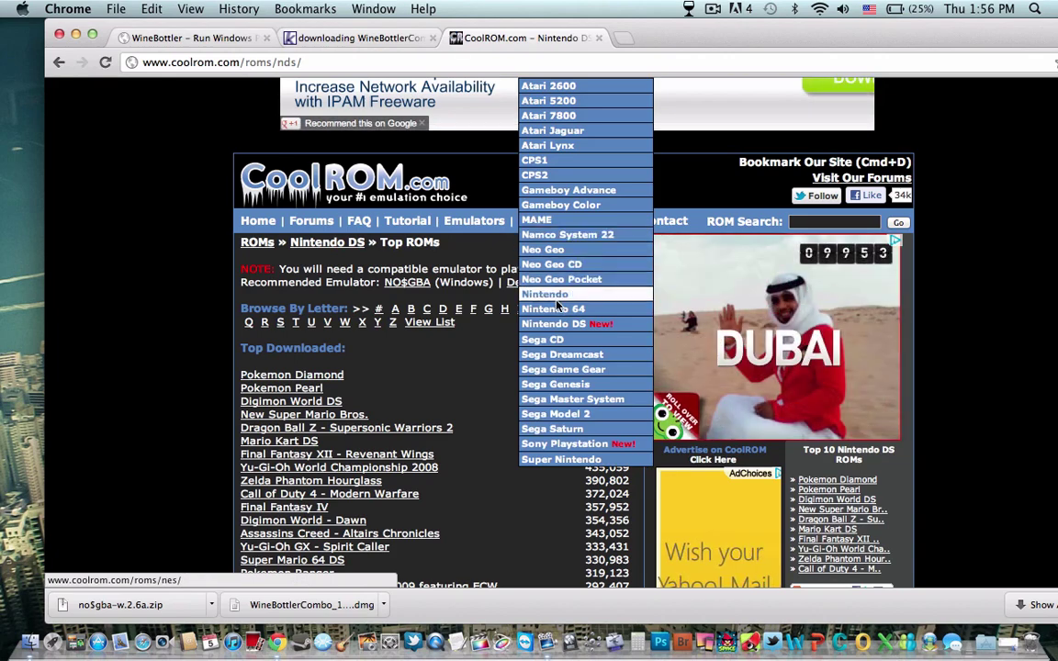
left_click(597, 191)
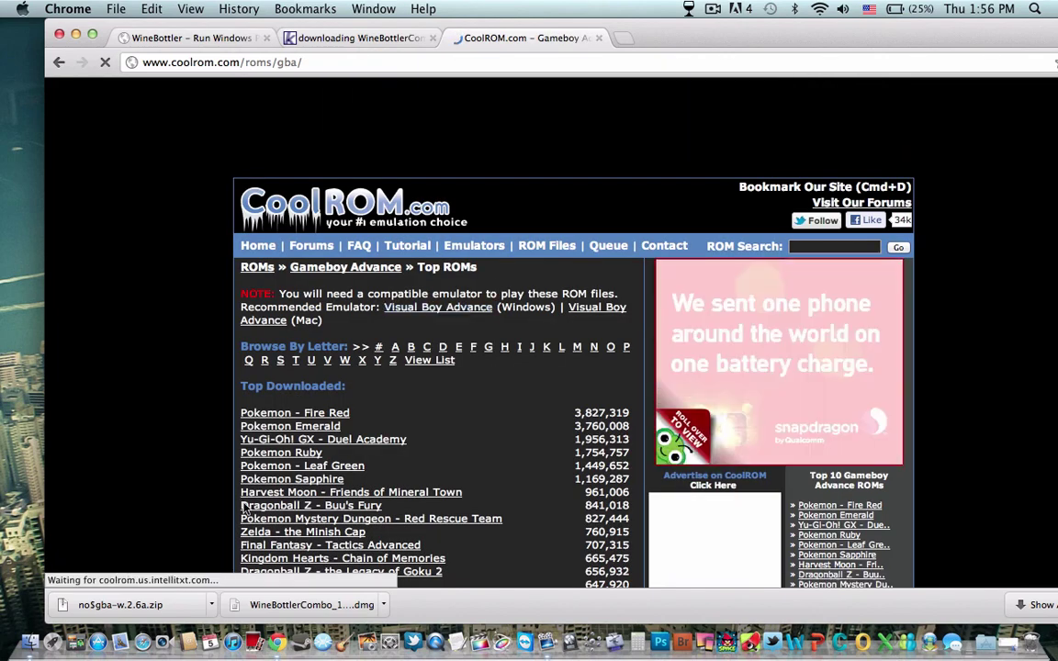
- Download Pokemon - Fire Red.zip from its CoolROM ROM page
left_click(323, 418)
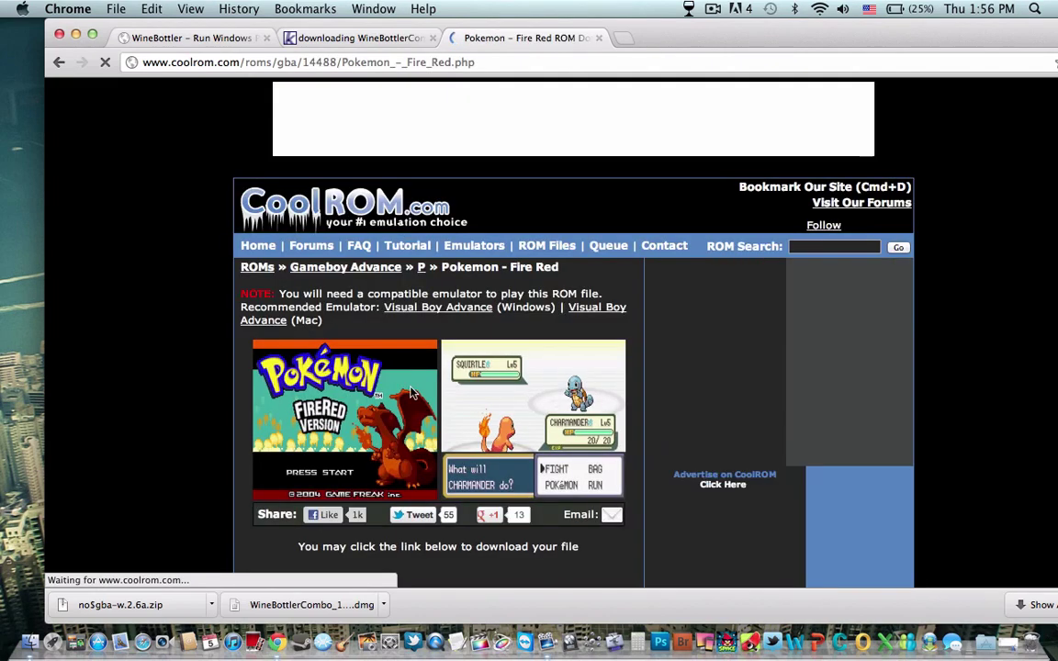
scroll(430, 390, "down", 3)
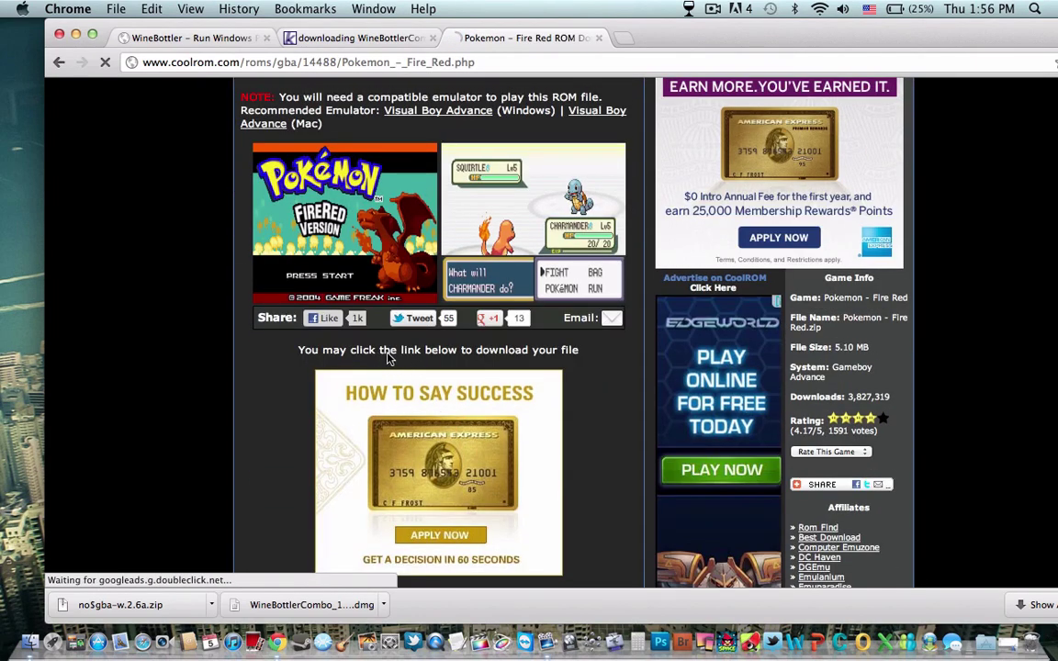
scroll(387, 359, "down", 5)
left_click(421, 380)
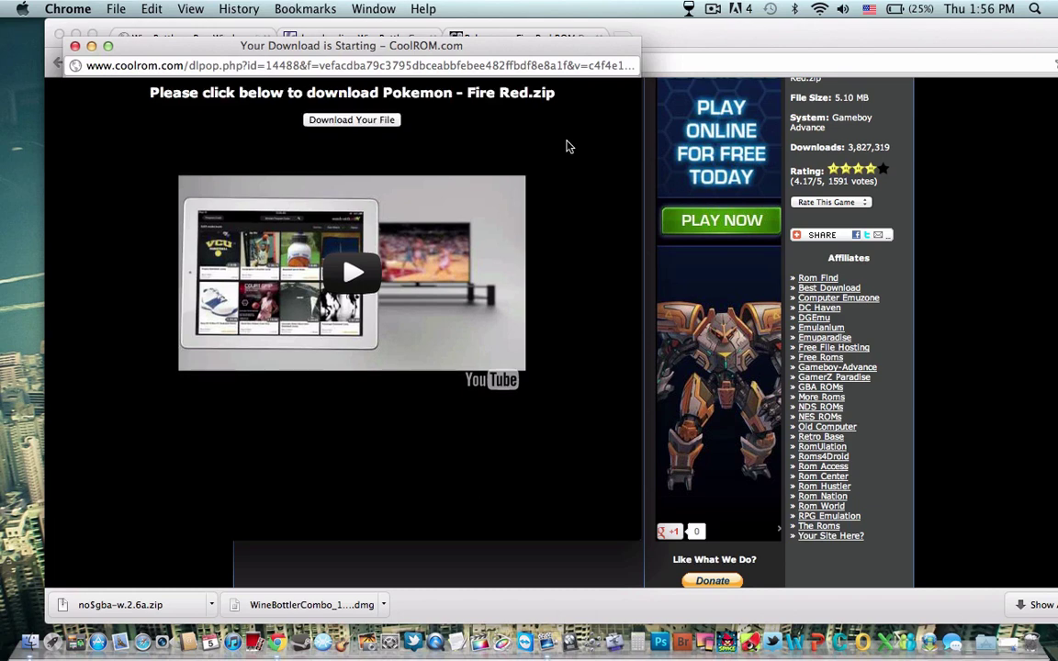
left_click(387, 119)
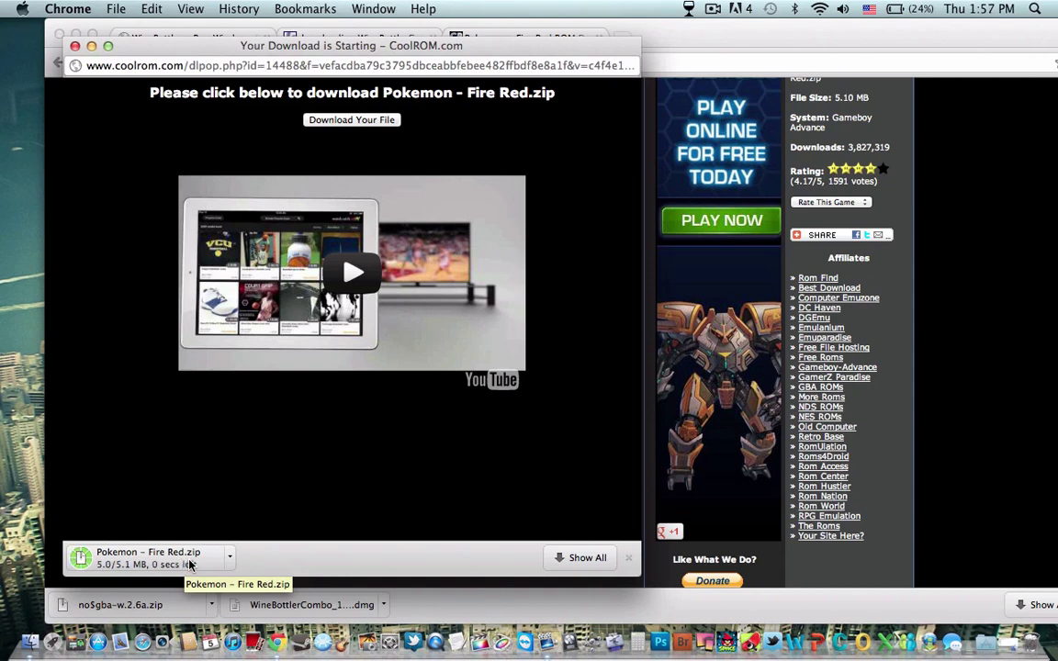
- Put the Fire Red zip and WineBottler .dmg on the desktop, unpack no$gba, and close the windows
left_click_drag(190, 564, 25, 342)
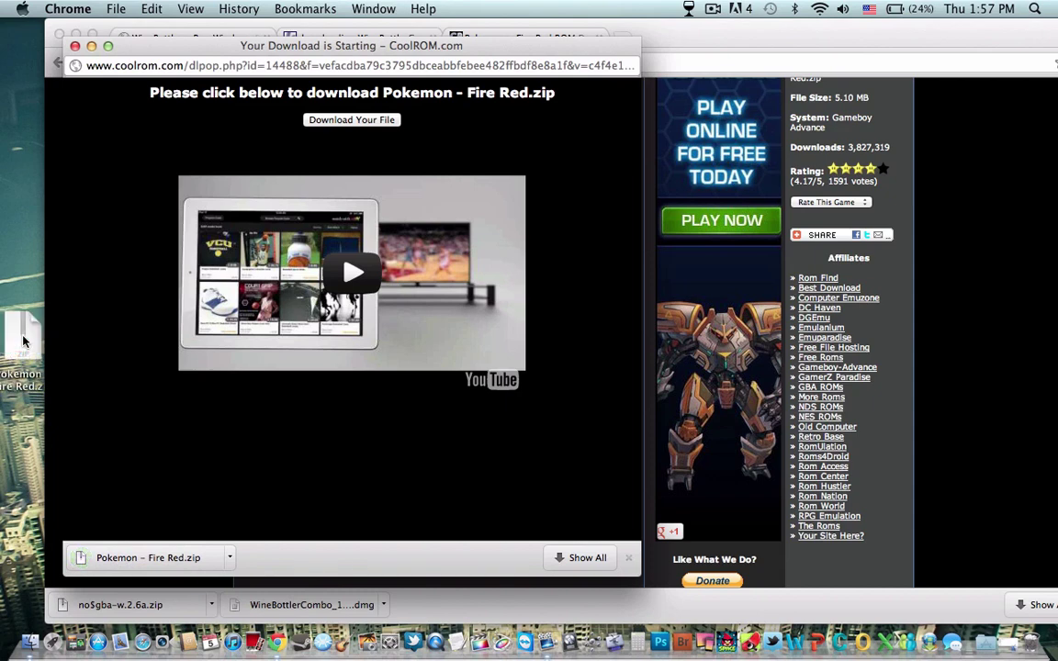
left_click(101, 558)
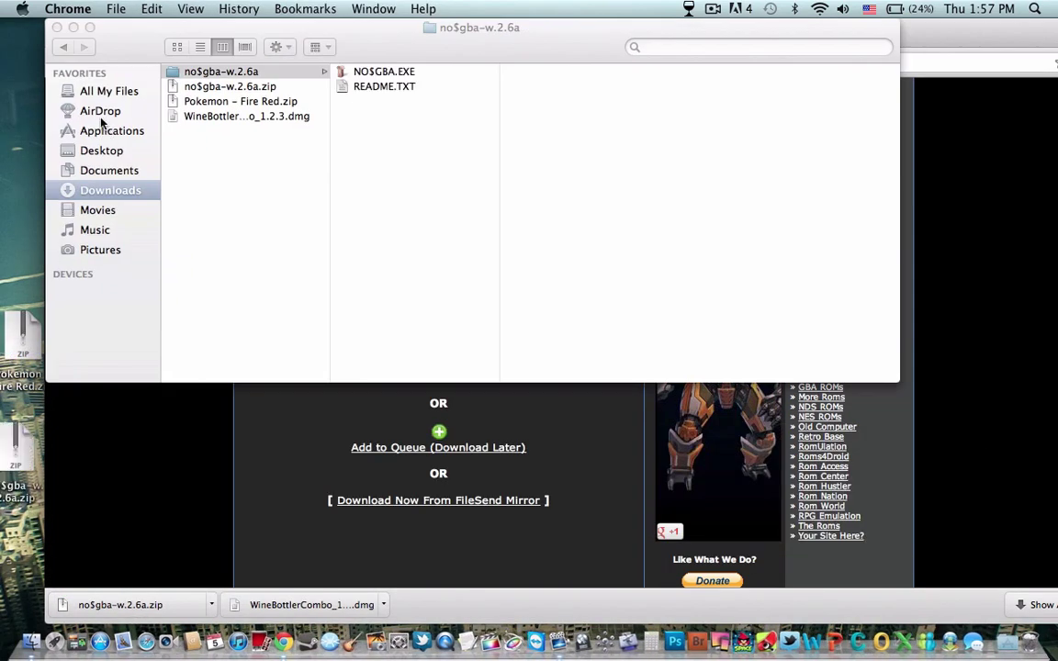
left_click(57, 28)
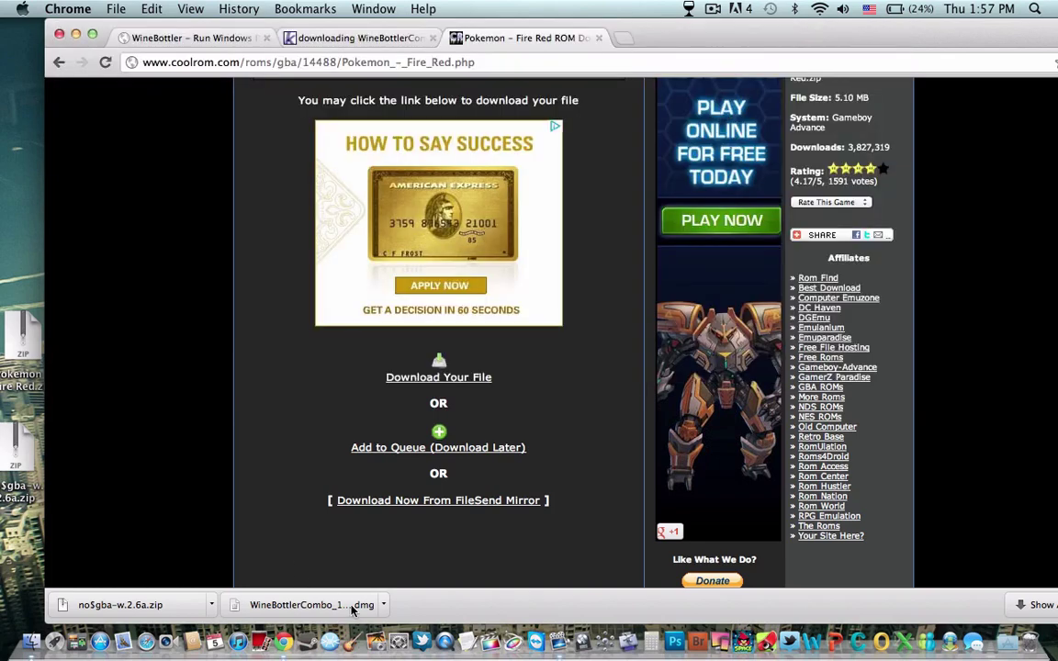
left_click_drag(352, 609, 26, 216)
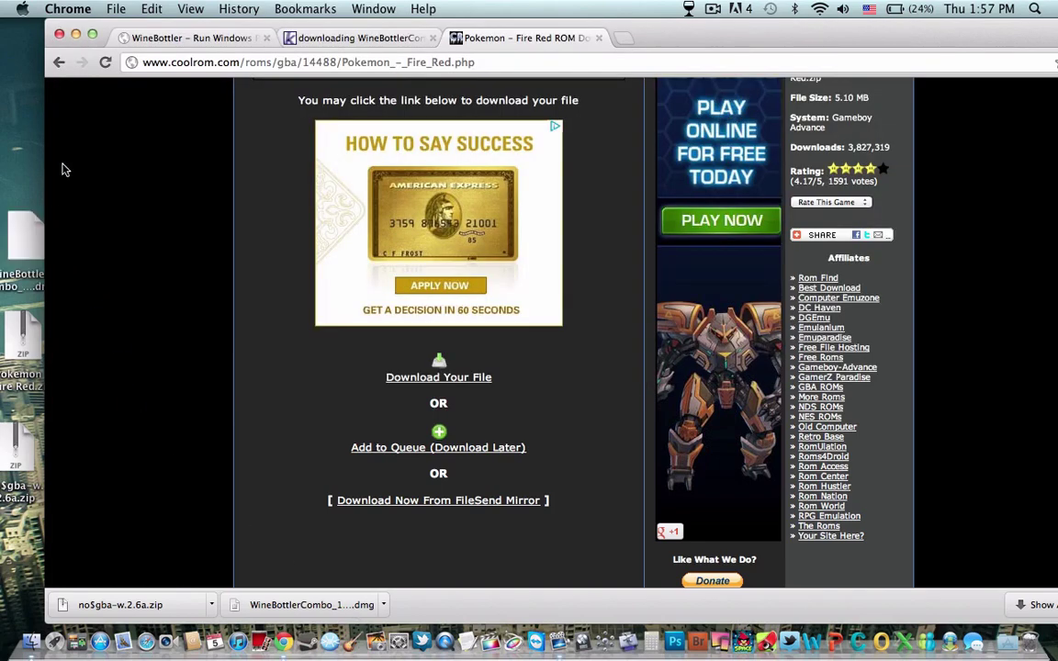
left_click(58, 34)
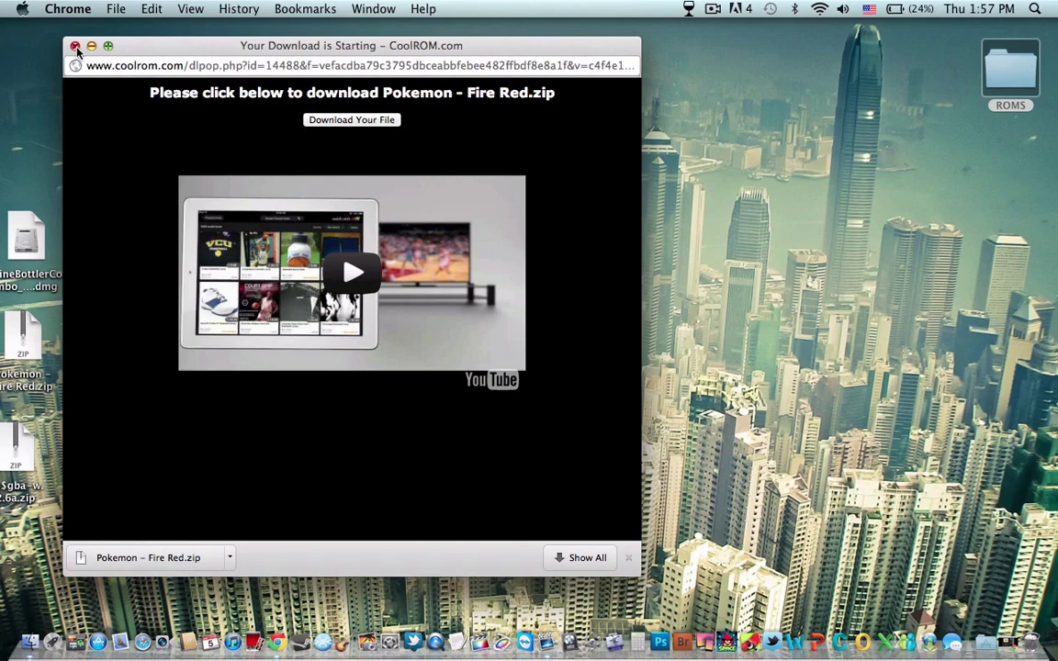
left_click(76, 46)
- Arrange the disk image at the top and the two zips beneath it
left_click_drag(16, 265, 753, 147)
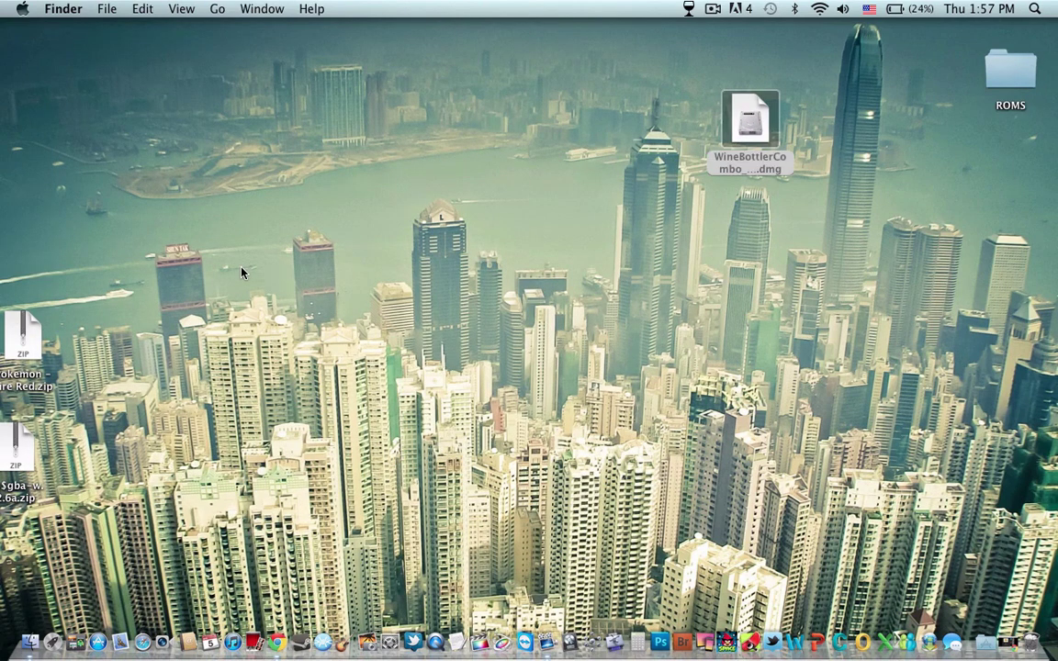
left_click_drag(64, 307, 839, 322)
left_click(826, 371)
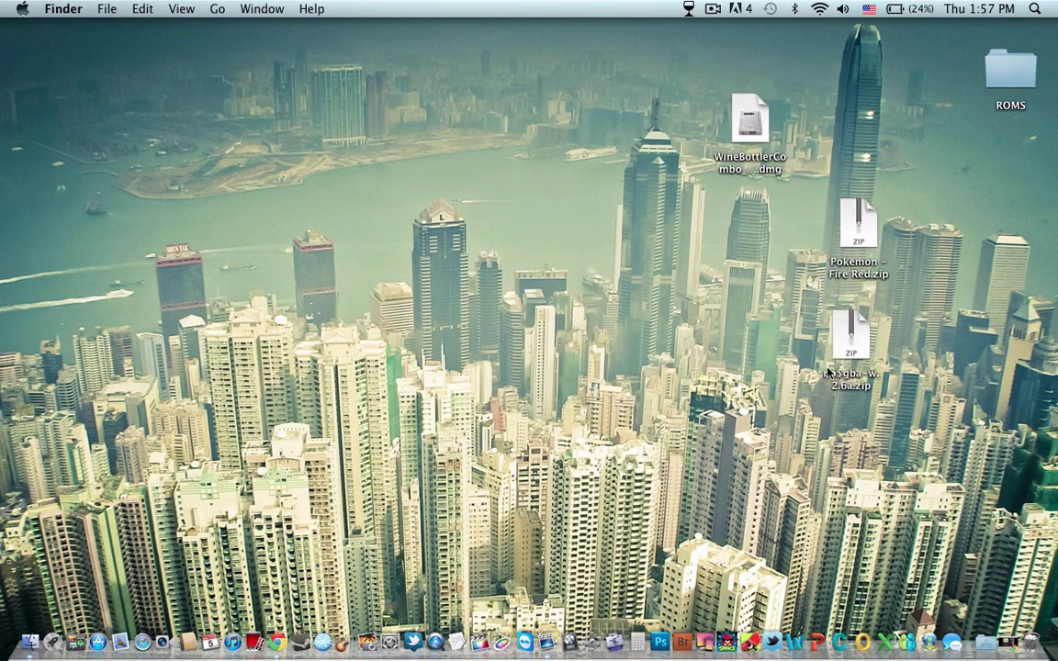
- Mount WineBottlerCombo_1.2.3.dmg and copy Wine and WineBottler onto its Applications alias
left_click(746, 134)
double_click(746, 133)
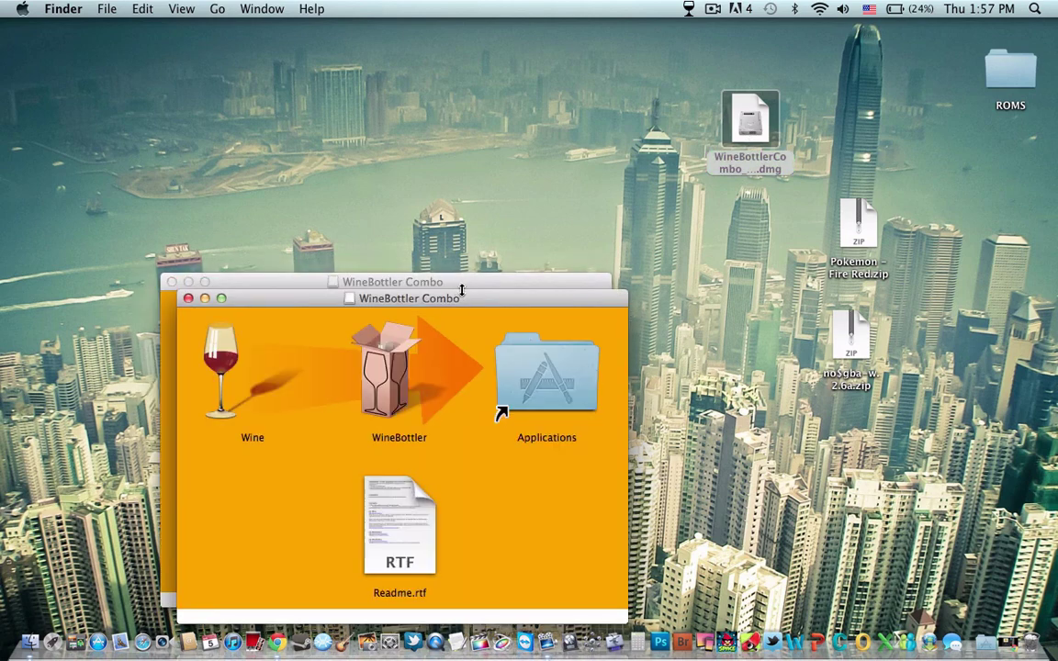
left_click_drag(460, 287, 562, 152)
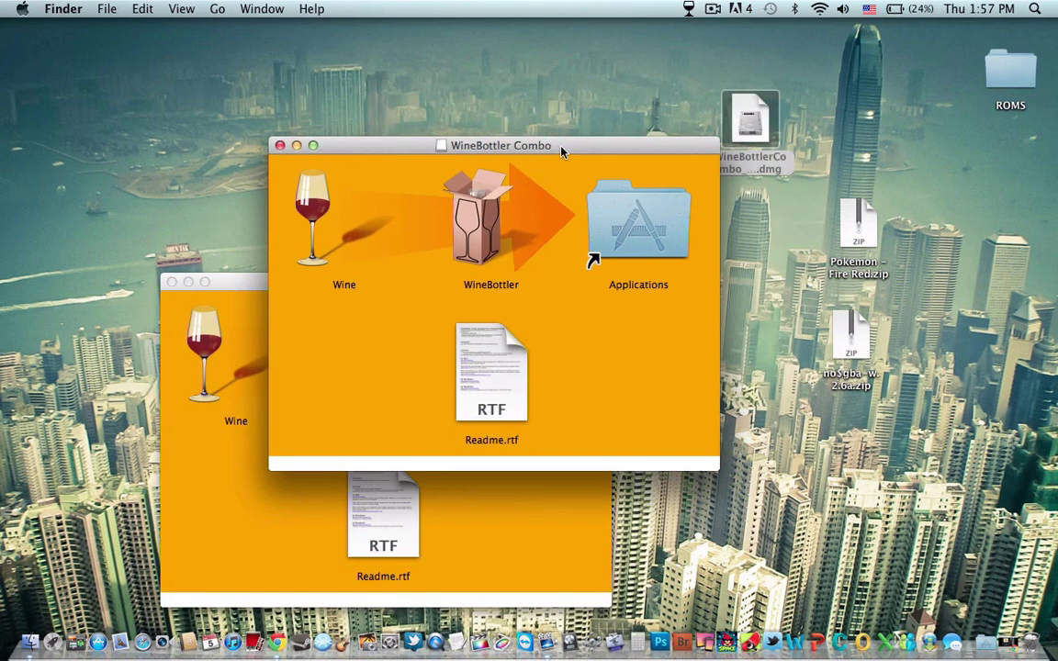
left_click(280, 145)
left_click(206, 372)
left_click(401, 344, "super")
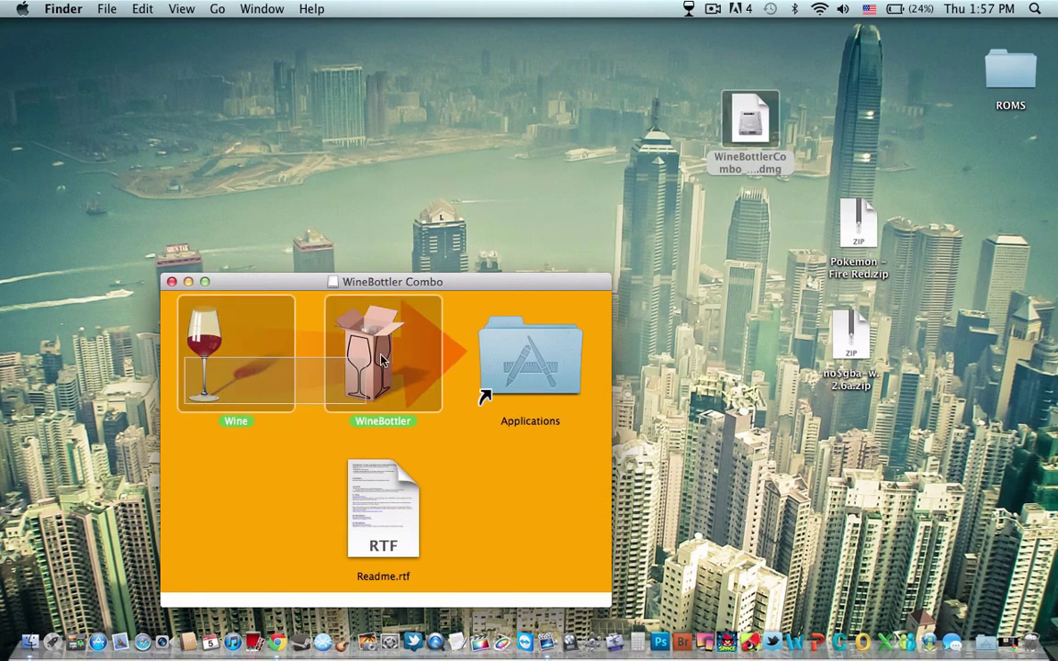
left_click_drag(401, 344, 535, 347)
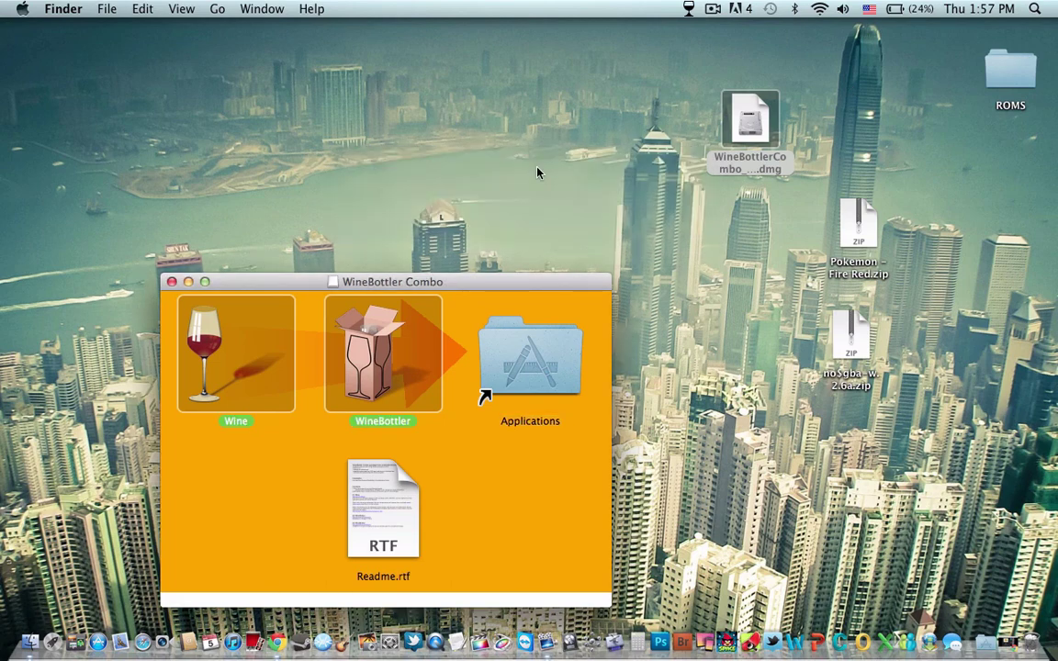
- Close the WineBottler Combo window and open the extracted no$gba-w.2.6a folder
left_click(171, 281)
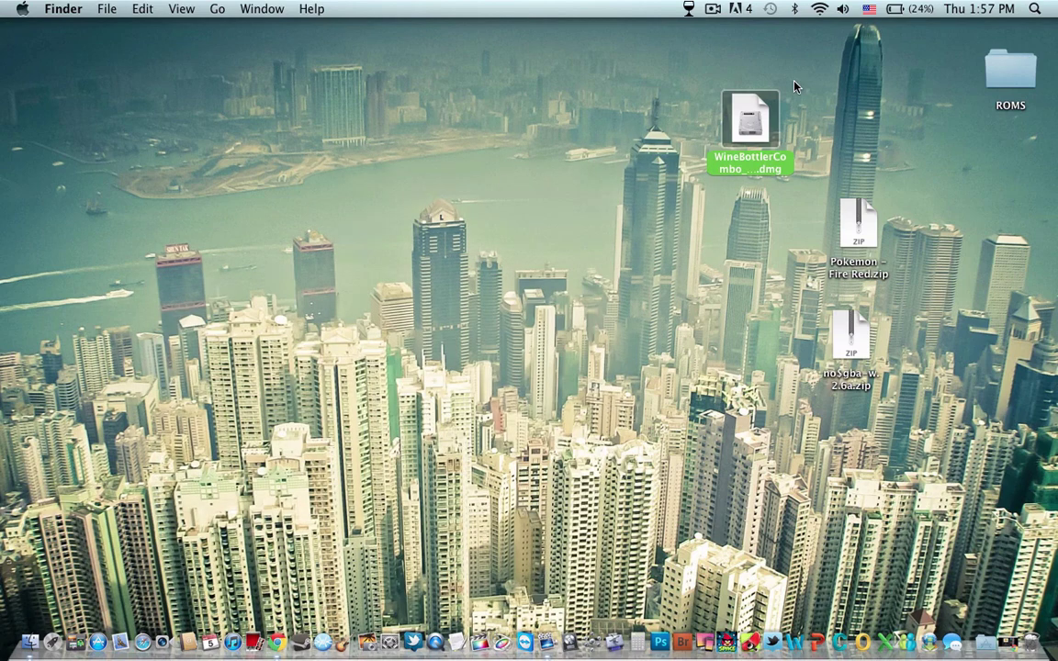
left_click(813, 262)
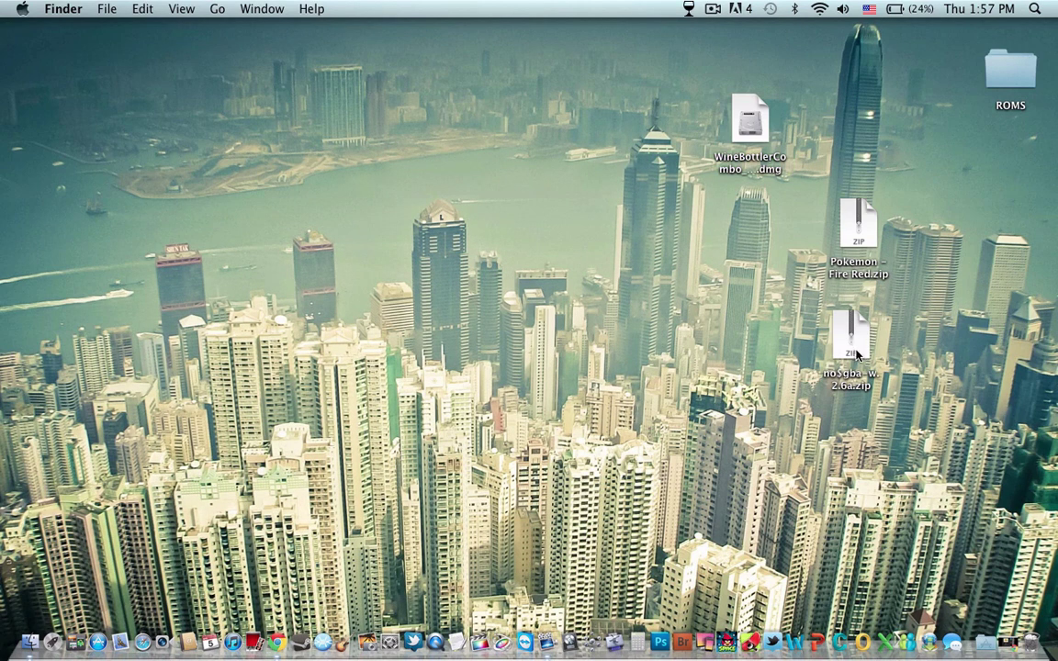
left_click_drag(854, 355, 670, 285)
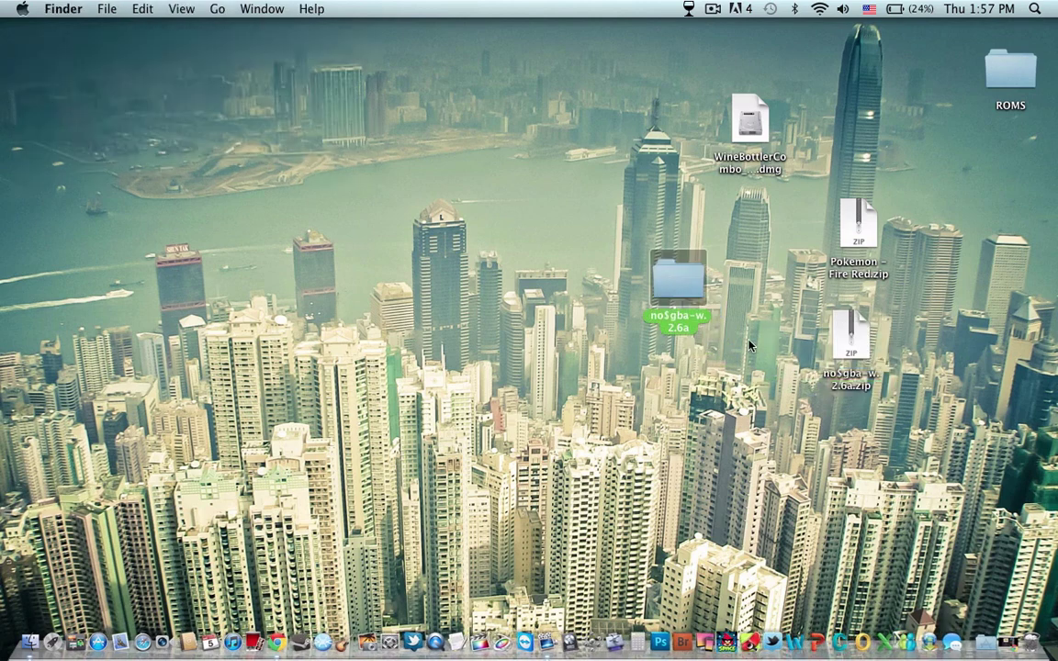
double_click(677, 286)
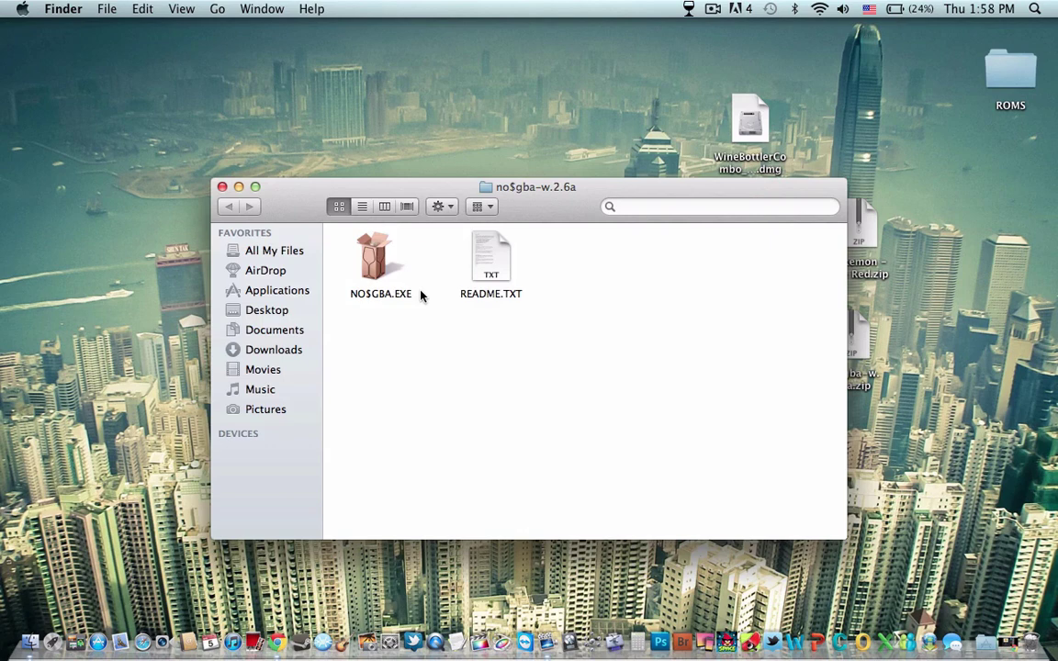
- Open NO$GBA.EXE and choose 'Convert to simple OS X Application bundle' with WineBottler
double_click(372, 265)
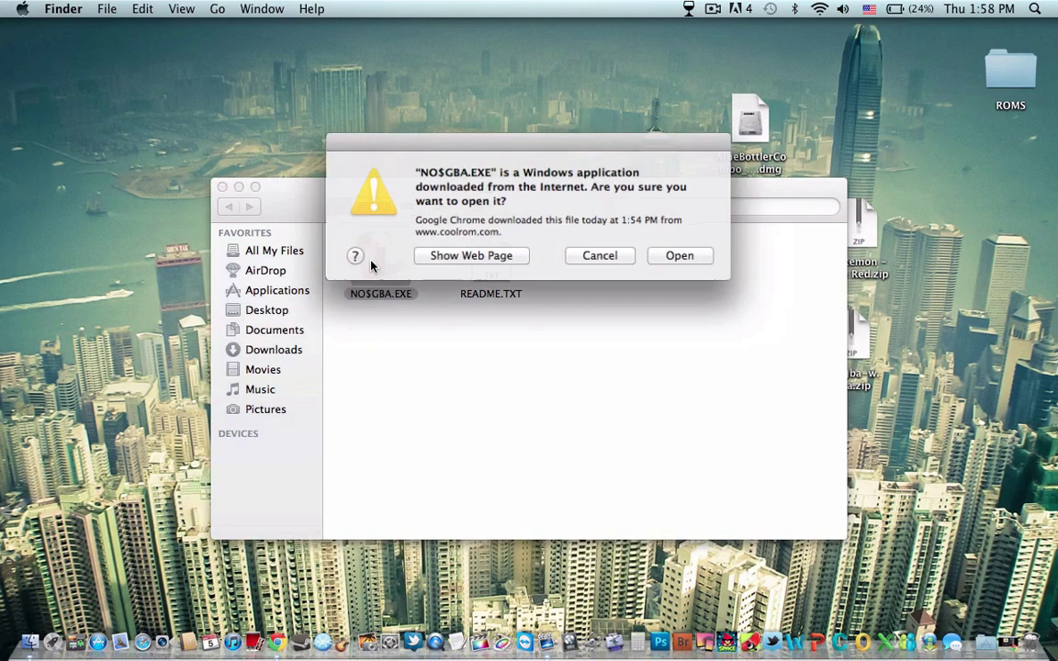
left_click(676, 256)
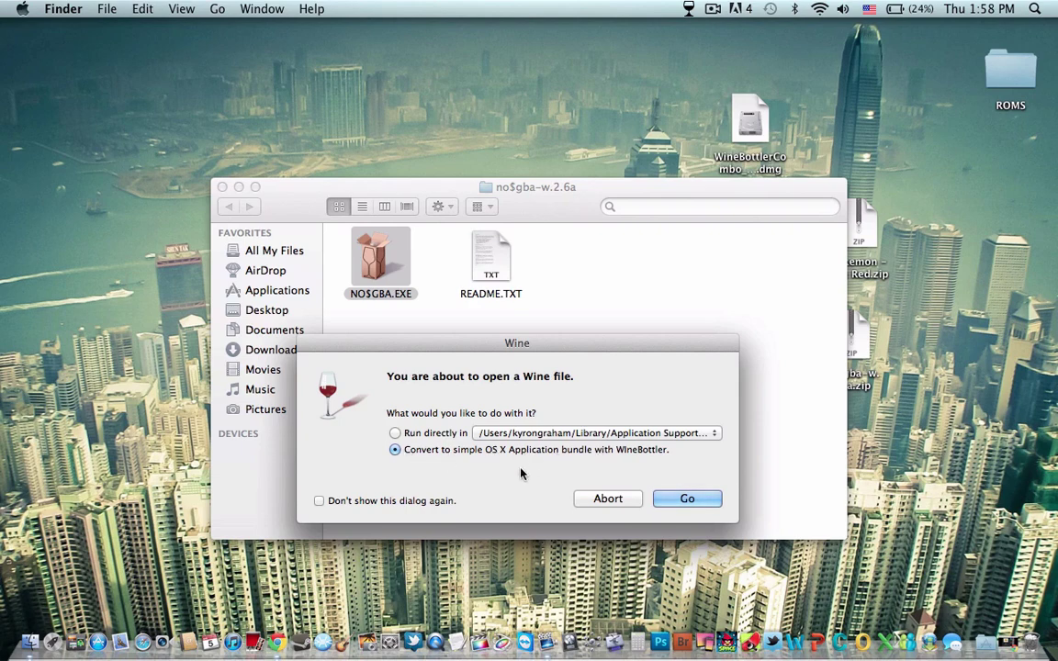
left_click(685, 499)
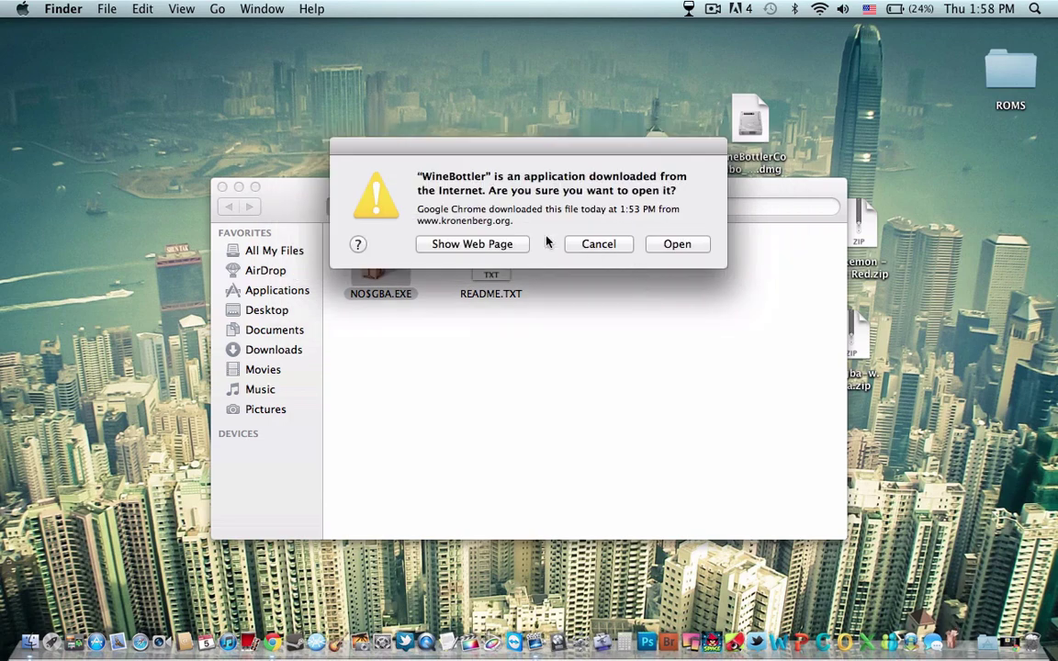
left_click(649, 251)
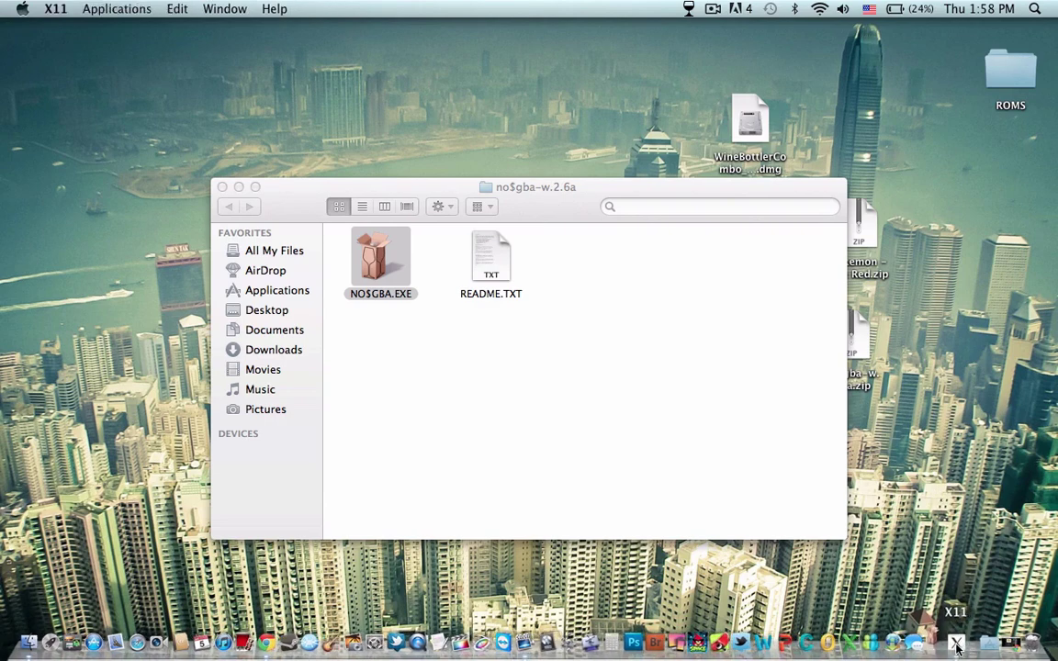
- Minimize the Chrome window and decline WineBottler's automatic update prompt
left_click(265, 643)
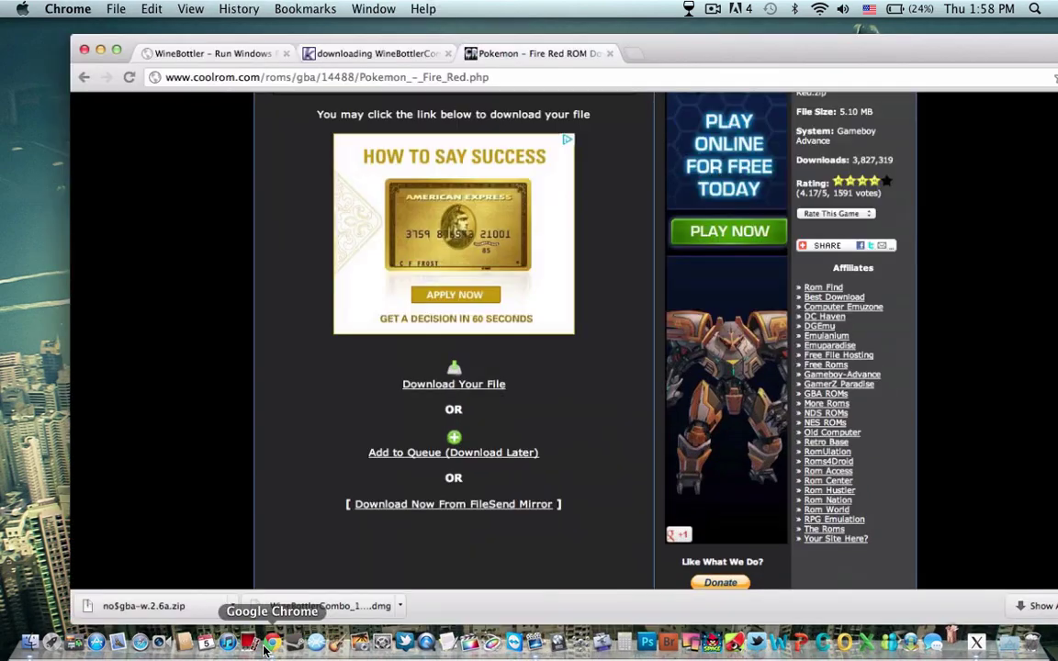
scroll(397, 340, "up", 5)
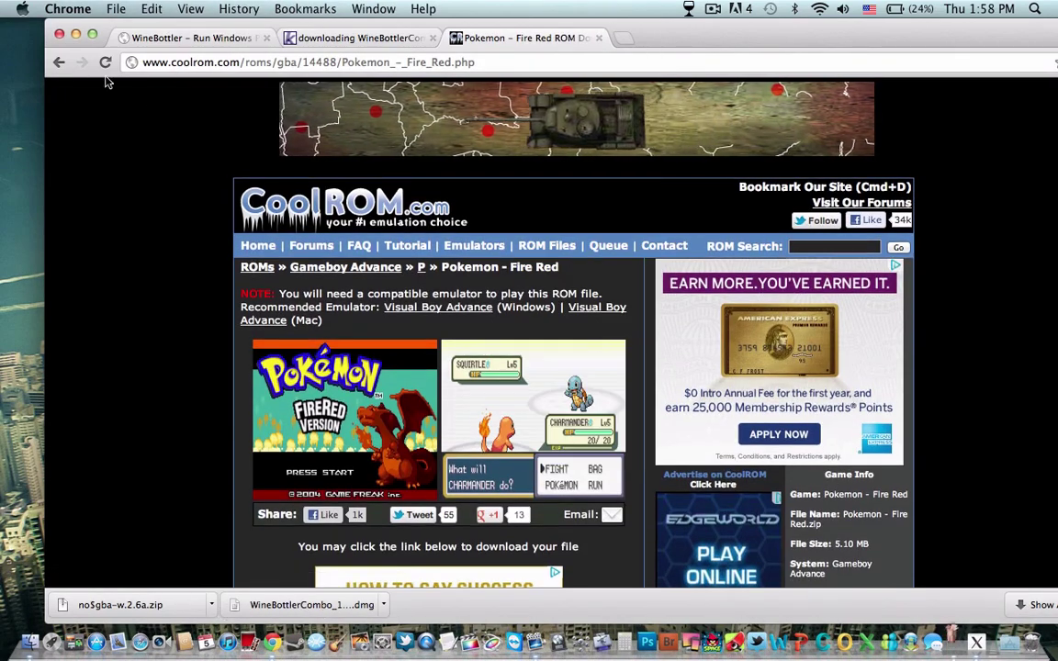
left_click(76, 34)
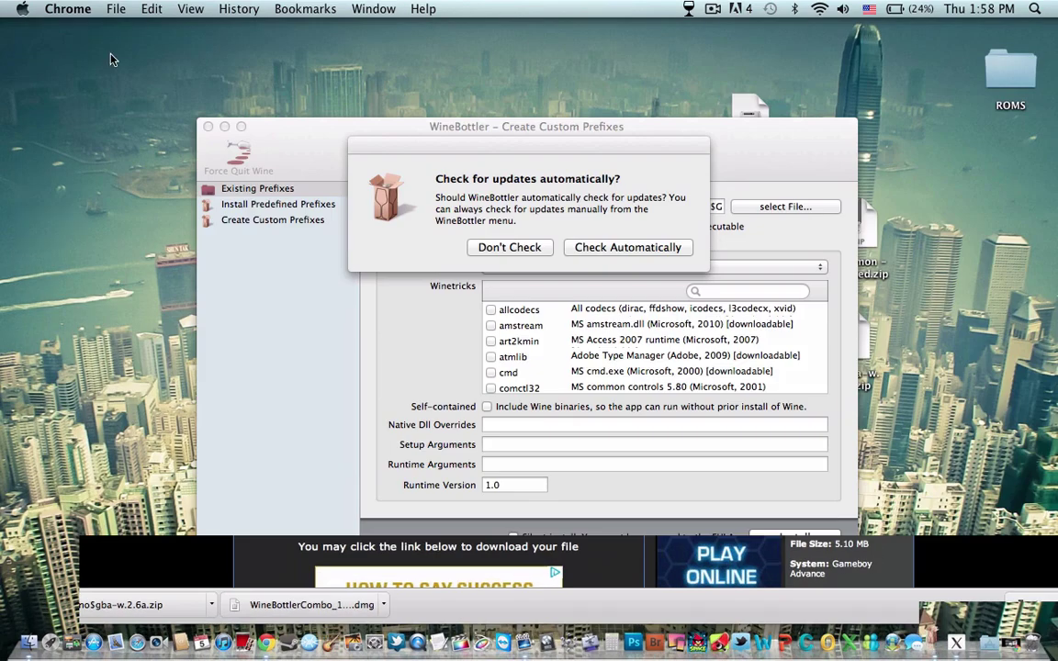
left_click(540, 247)
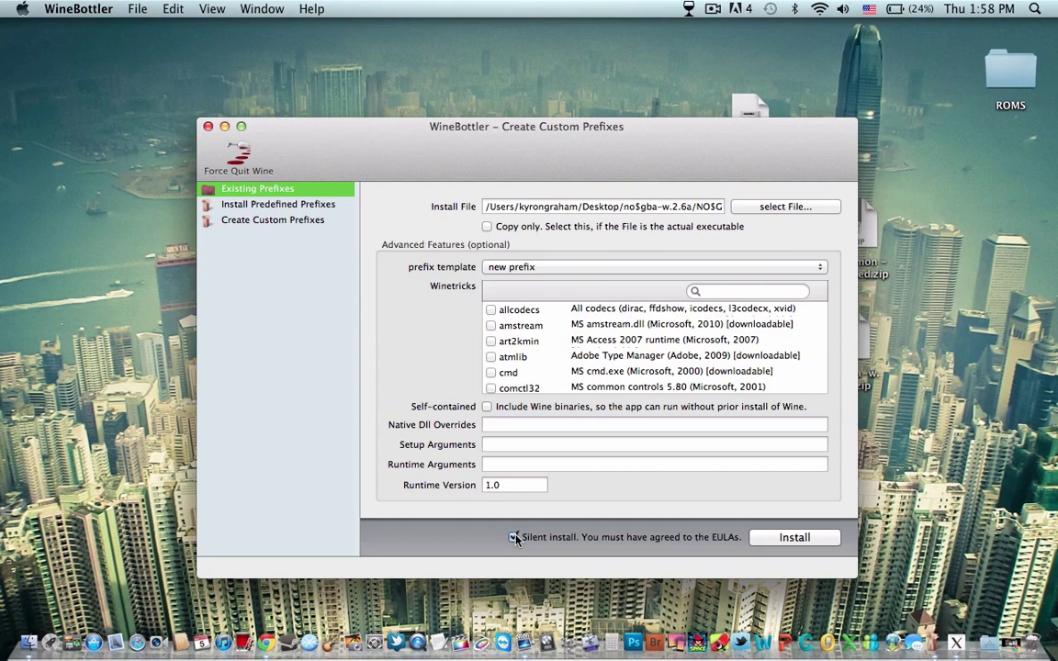
- Enable Silent install and save the app as 'GBA Emulator' on the Desktop
left_click(487, 226)
left_click(798, 542)
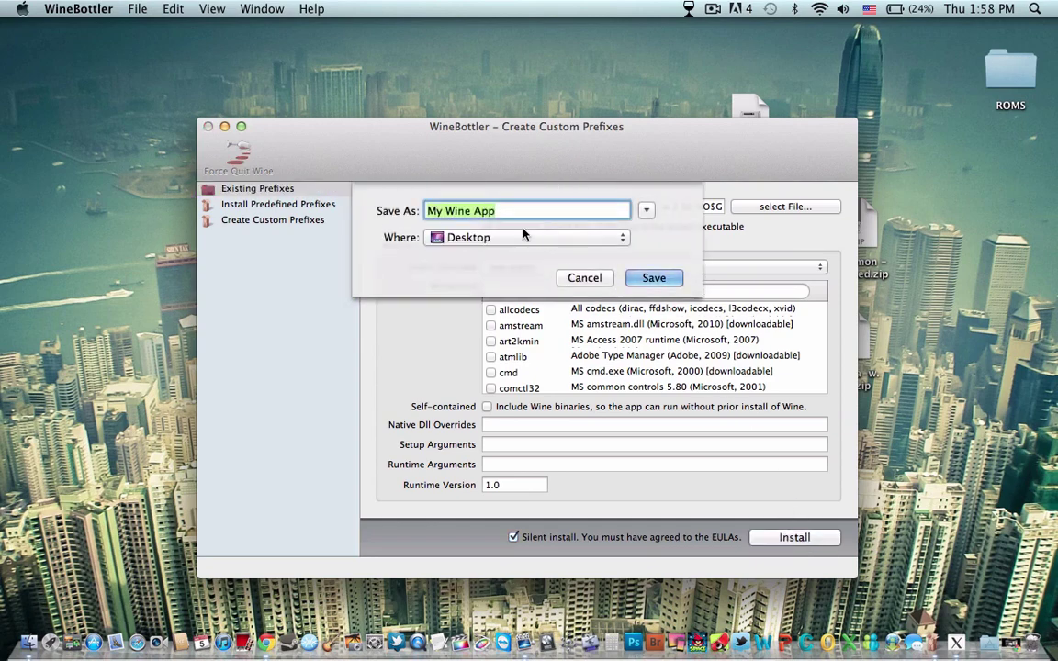
type("GB")
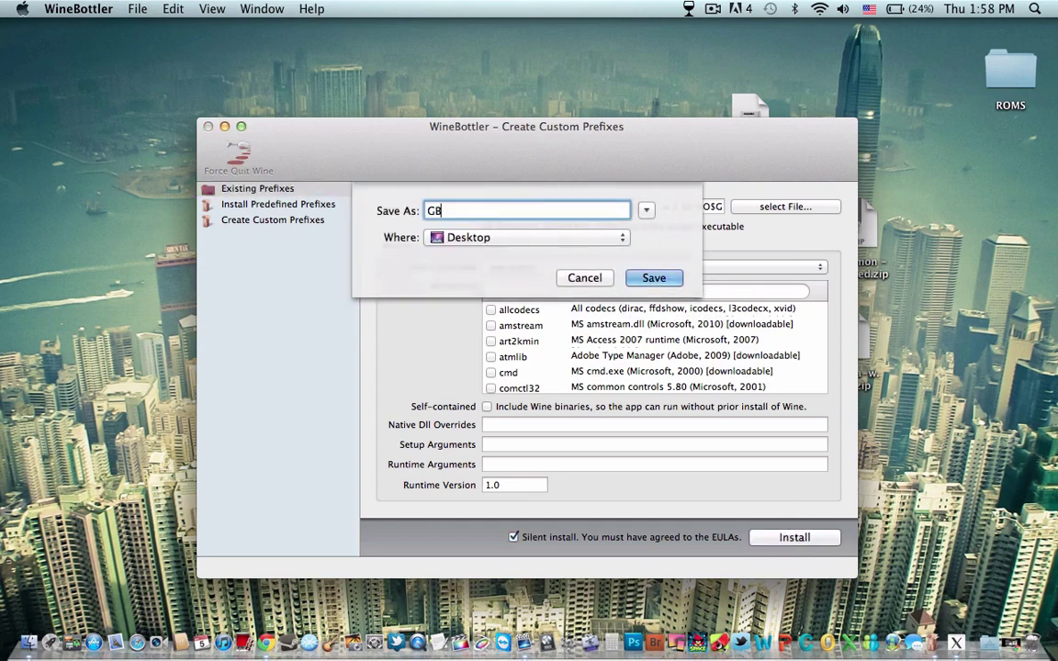
type("A Emulator")
key("Return")
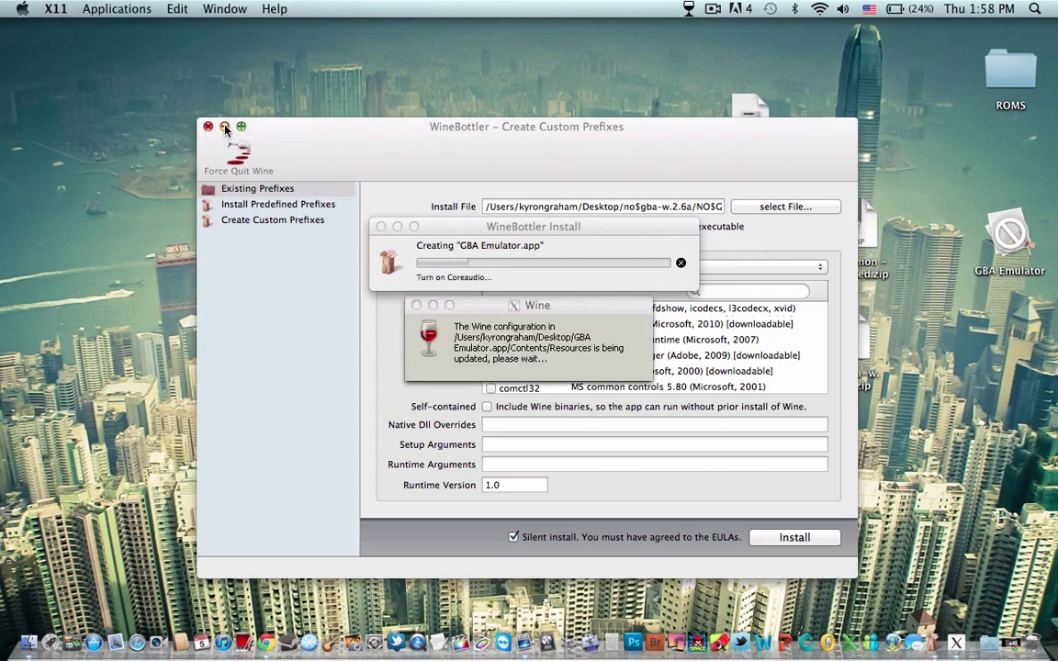
- Move the WineBottler and no$gba-w.2.6a windows out of the way
left_click(224, 126)
left_click_drag(535, 200, 286, 117)
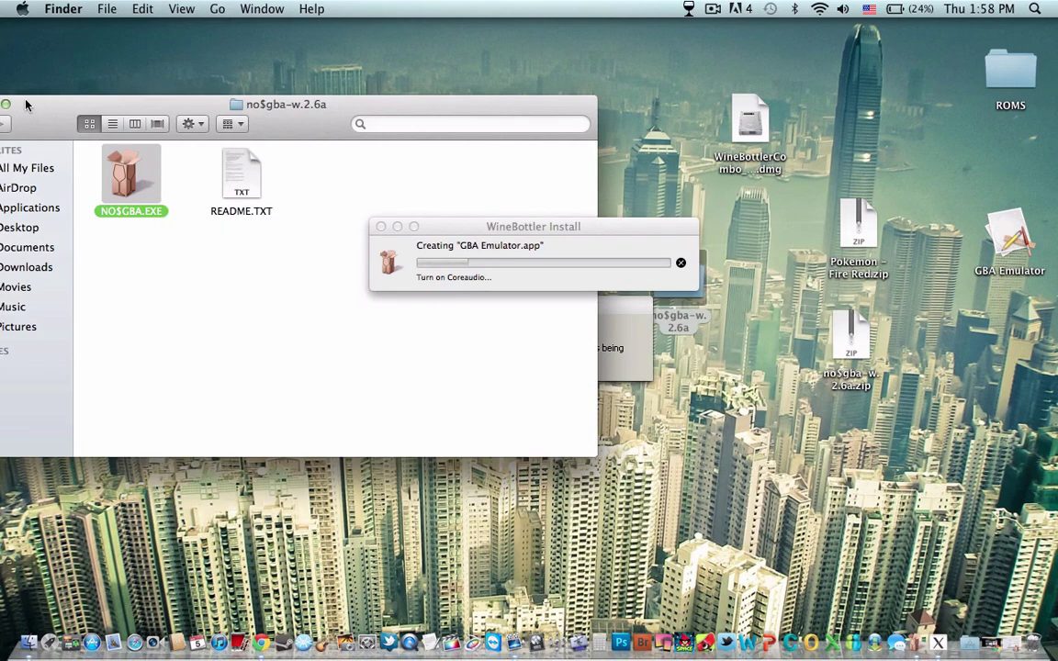
left_click_drag(38, 103, 150, 95)
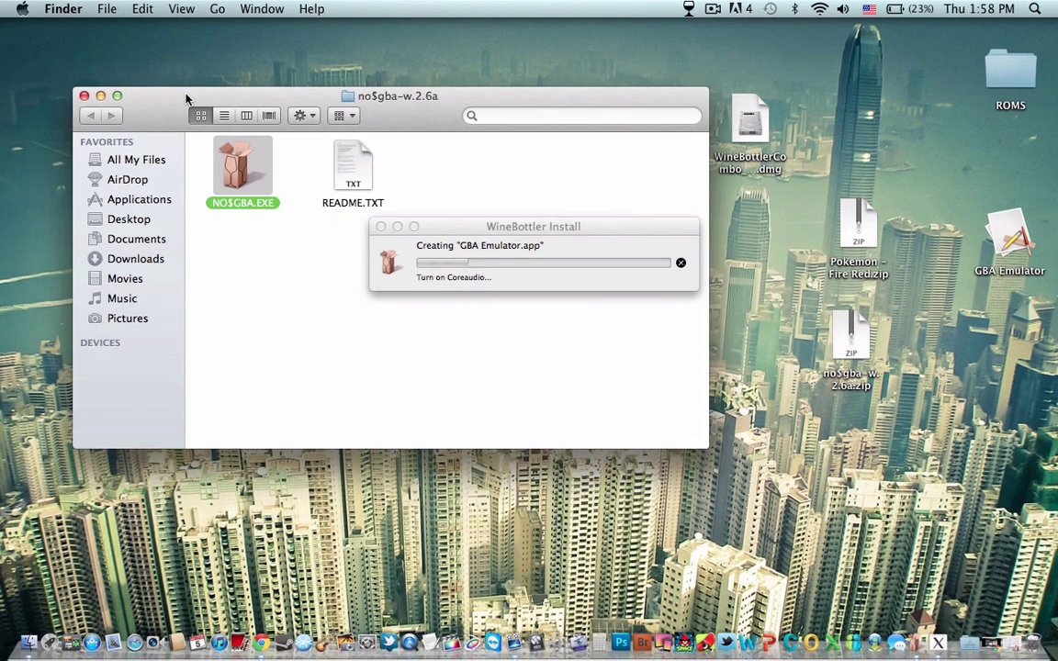
left_click(101, 96)
- Unzip Pokemon - Fire Red, arrange its folder and zip, and acknowledge 'Prefix created'
double_click(858, 229)
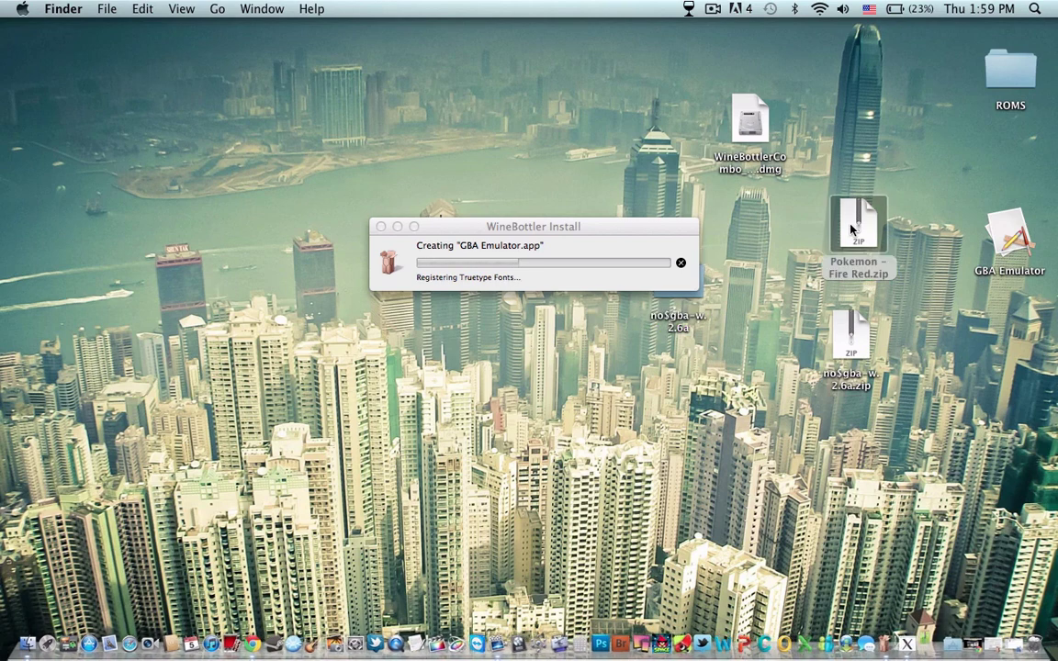
left_click(849, 250)
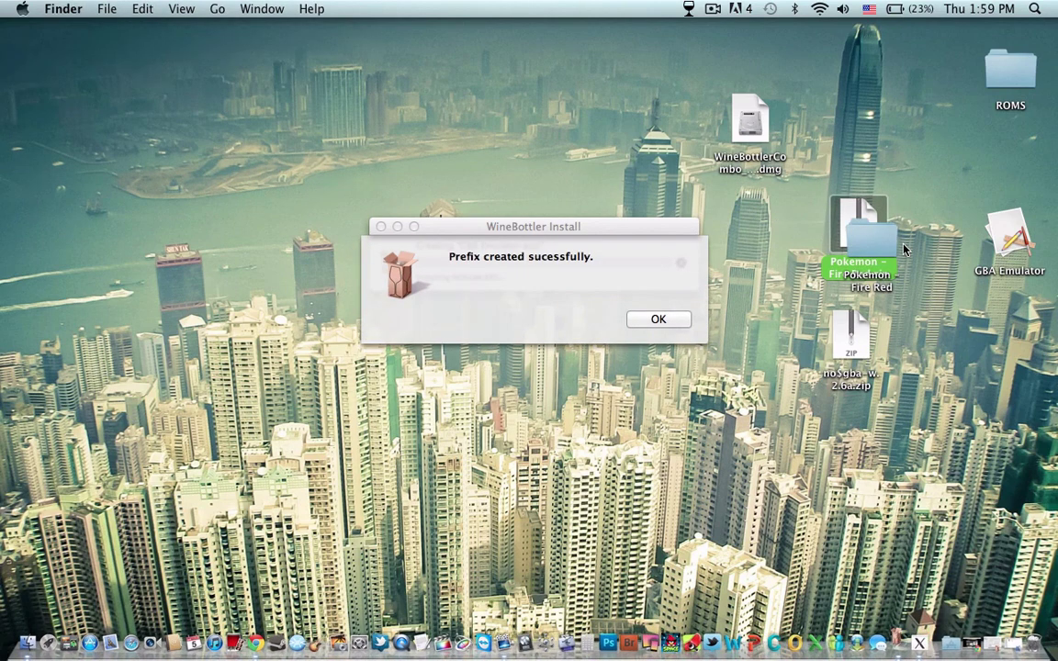
left_click_drag(849, 250, 808, 134)
left_click(950, 317)
left_click(651, 319)
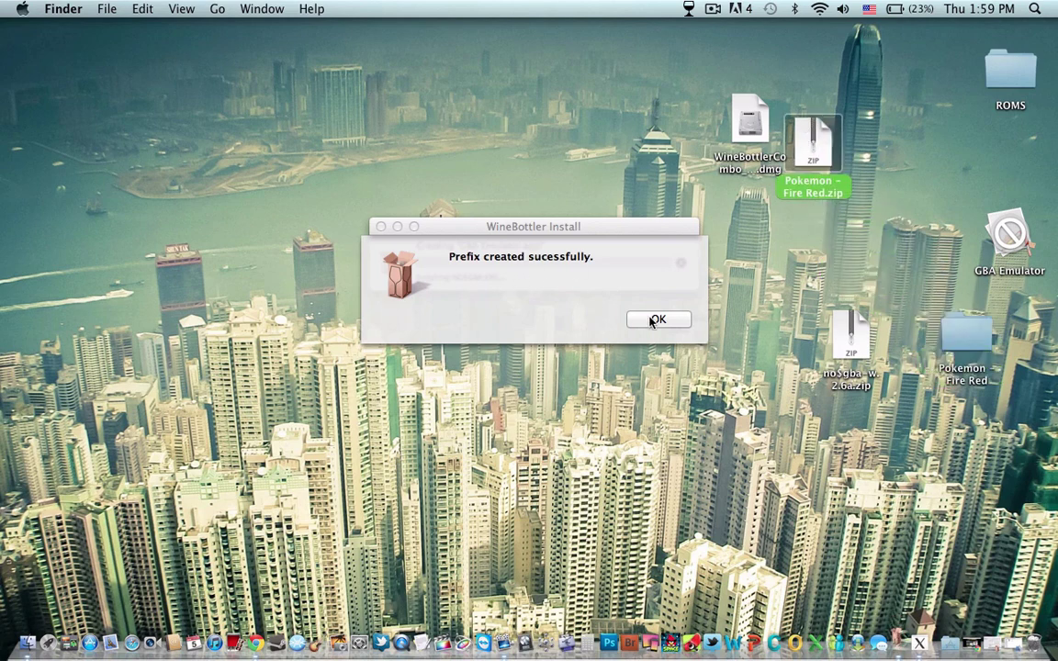
- Drag Pokemon - Fire Red.GBA from its folder into the ROMS desktop folder, then close the folder
double_click(980, 331)
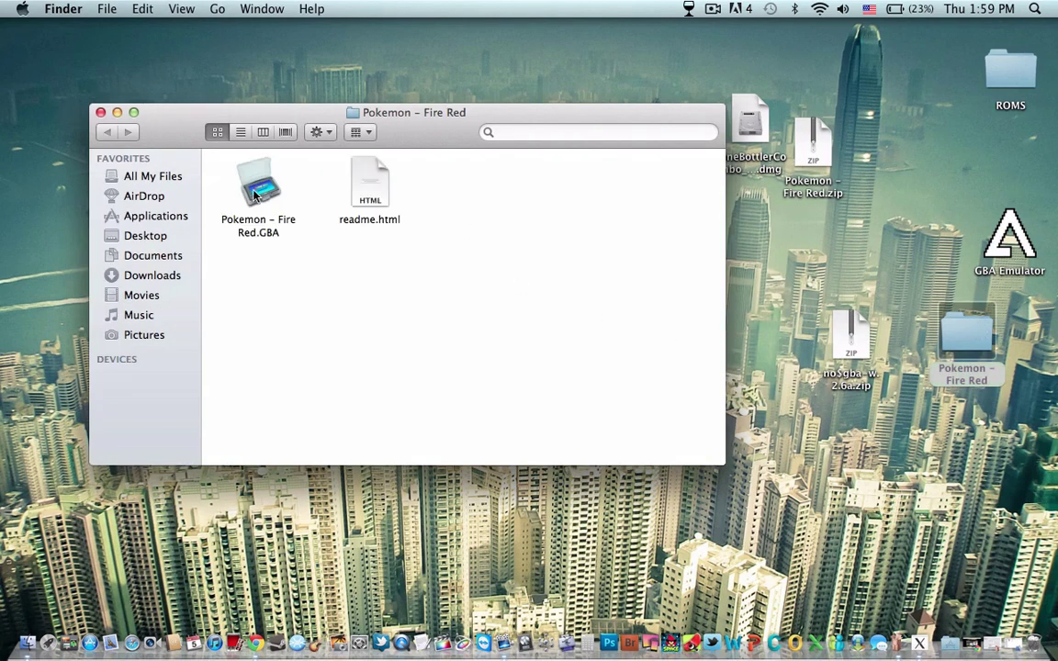
left_click_drag(252, 190, 1014, 82)
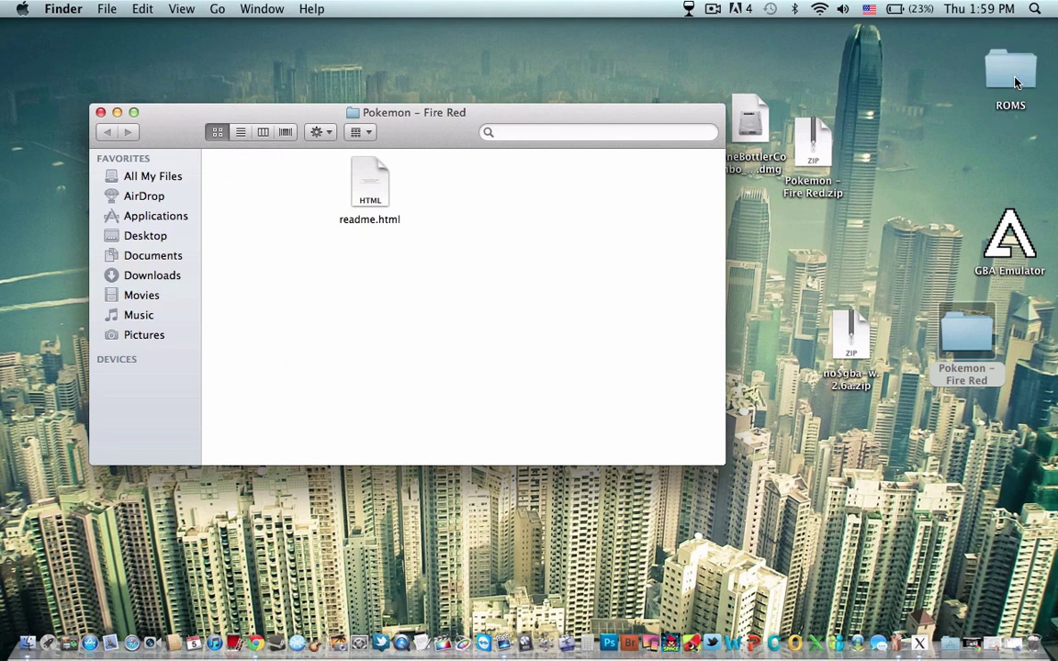
left_click(117, 112)
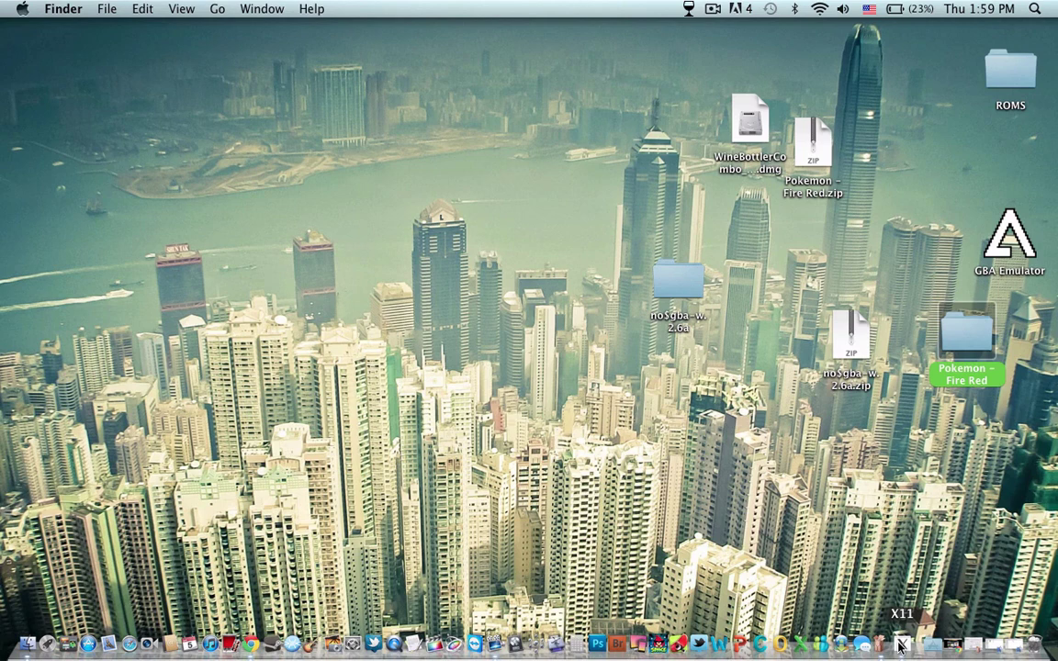
- Browse the Applications stack in the Dock, then dismiss it
left_click(935, 648)
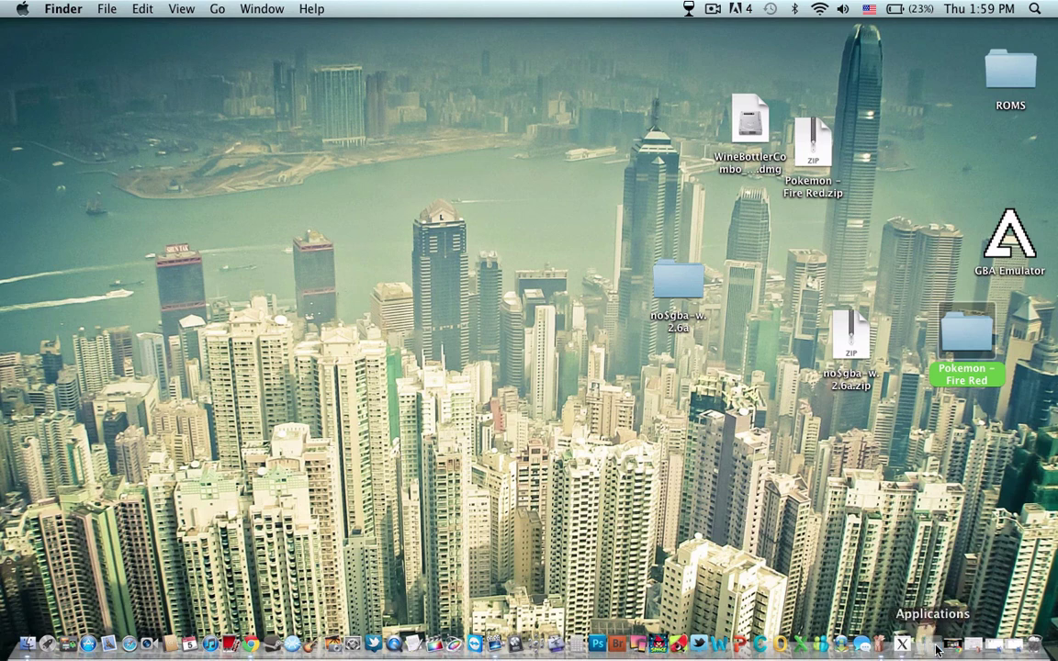
scroll(756, 504, "down", 5)
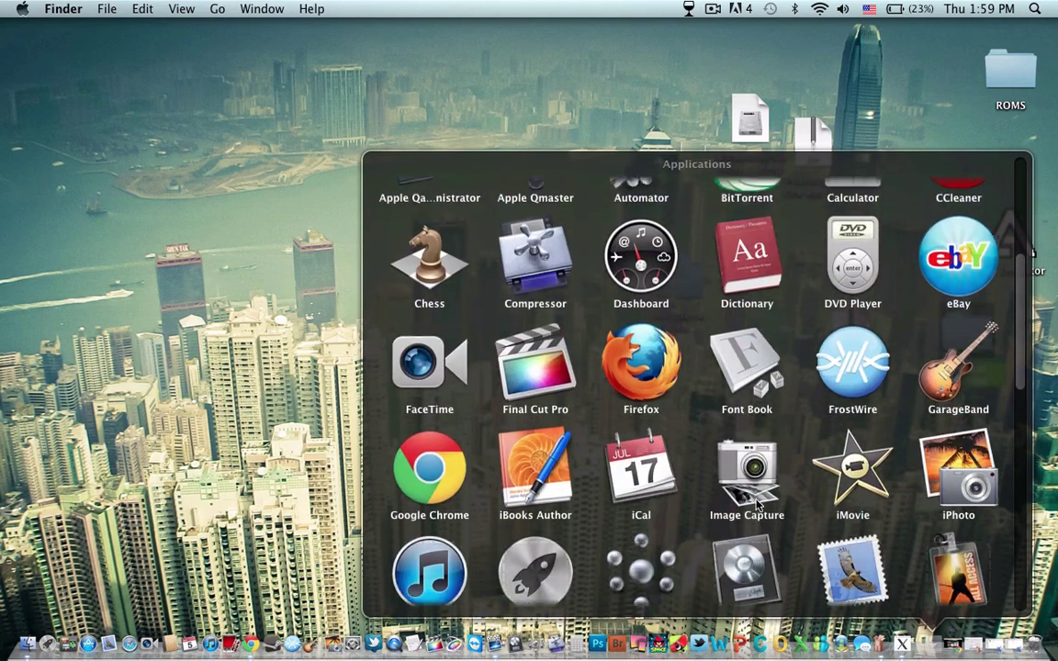
scroll(757, 505, "down", 5)
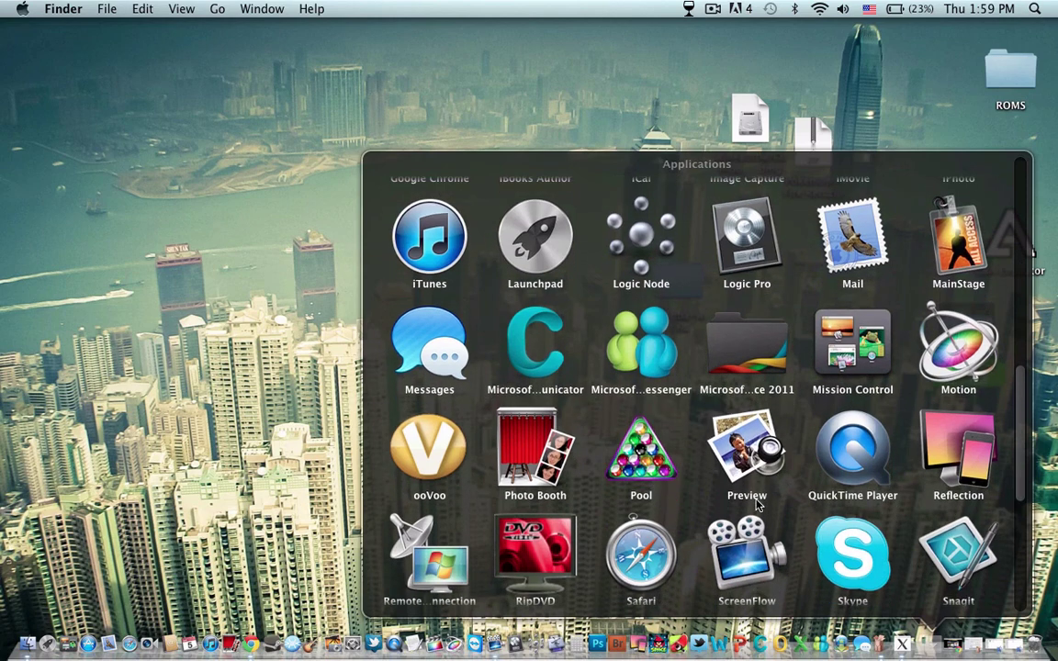
scroll(756, 505, "up", 5)
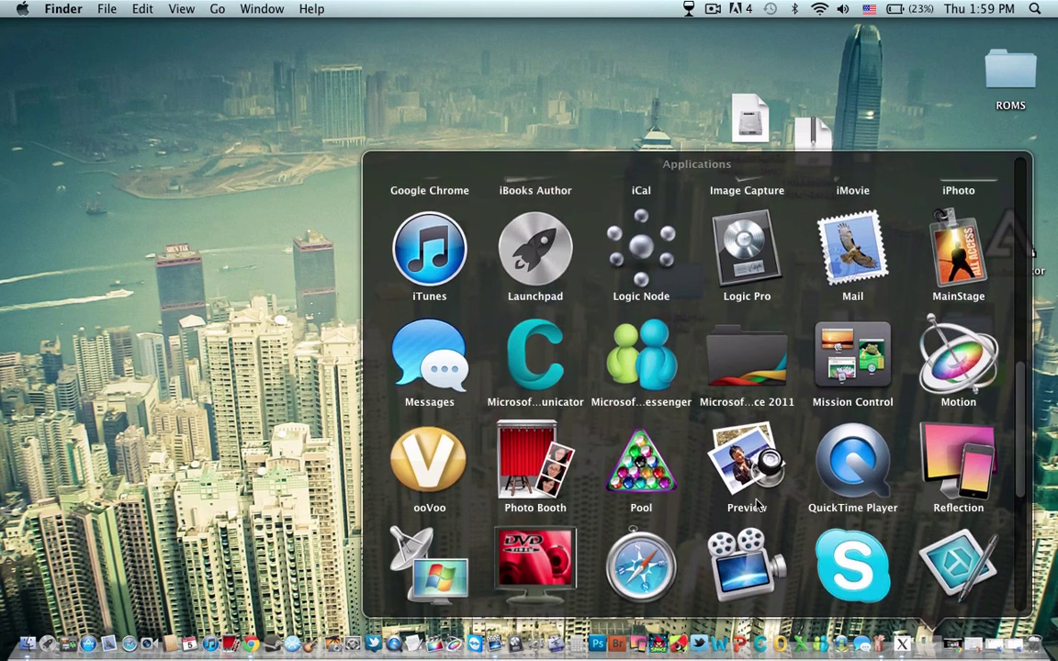
scroll(756, 505, "up", 5)
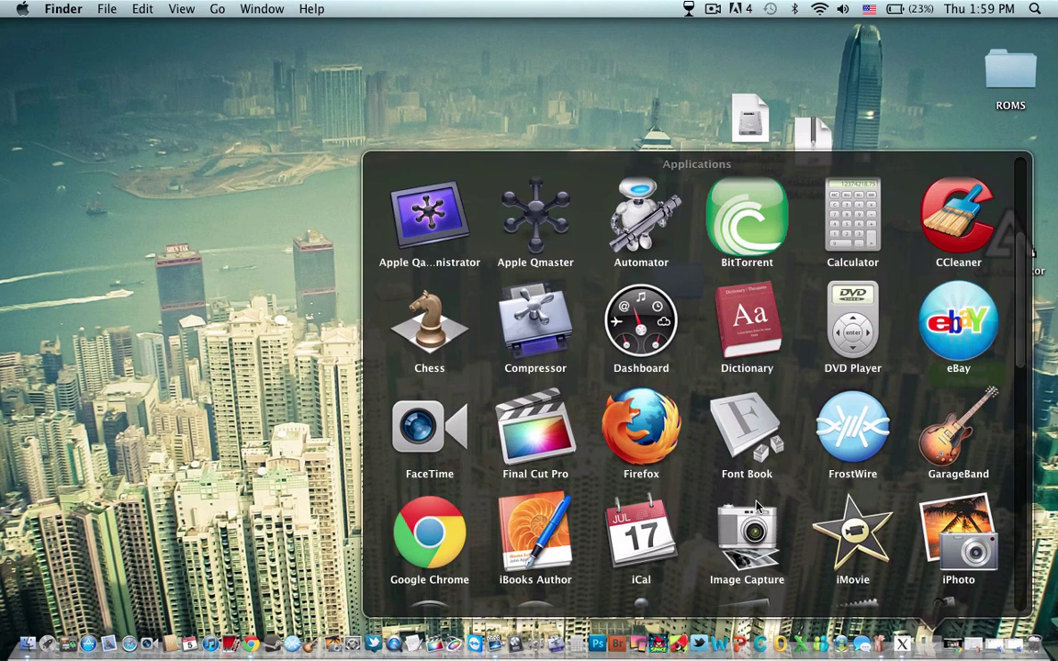
scroll(757, 504, "down", 2)
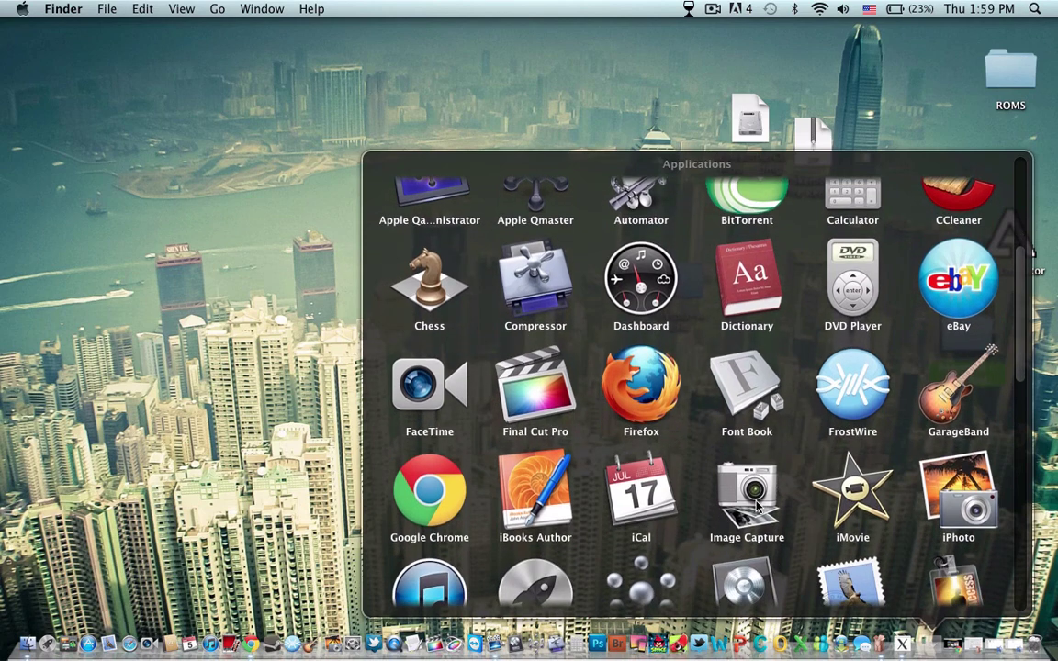
scroll(756, 505, "down", 4)
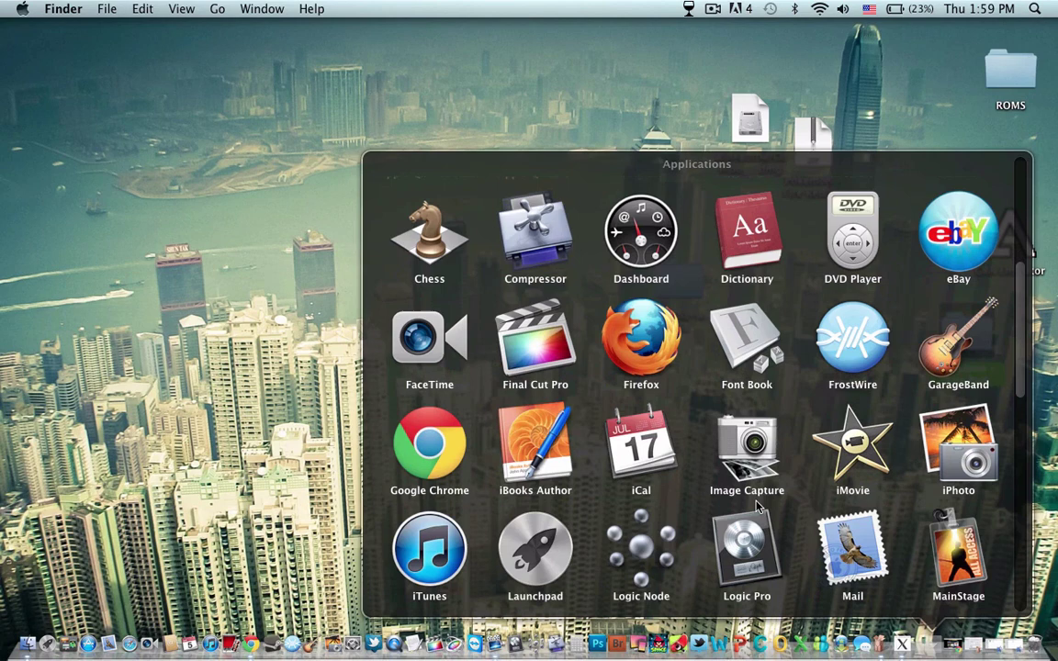
left_click(143, 352)
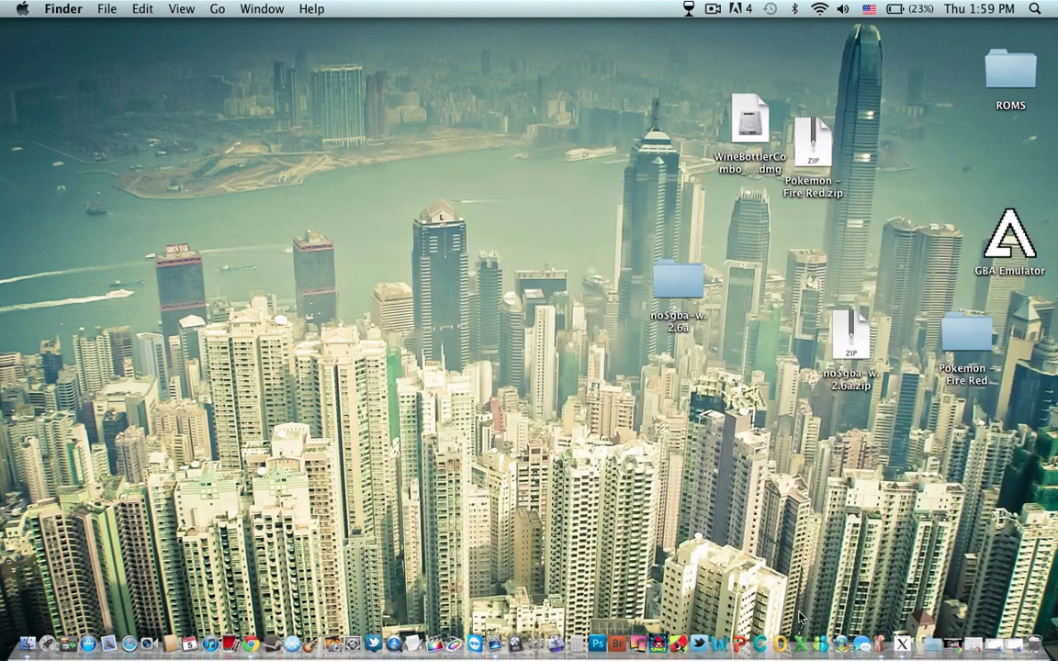
- Open and close WineBottler, then move the GBA Emulator icon left beside the Fire Red zip
left_click(902, 646)
left_click(929, 646)
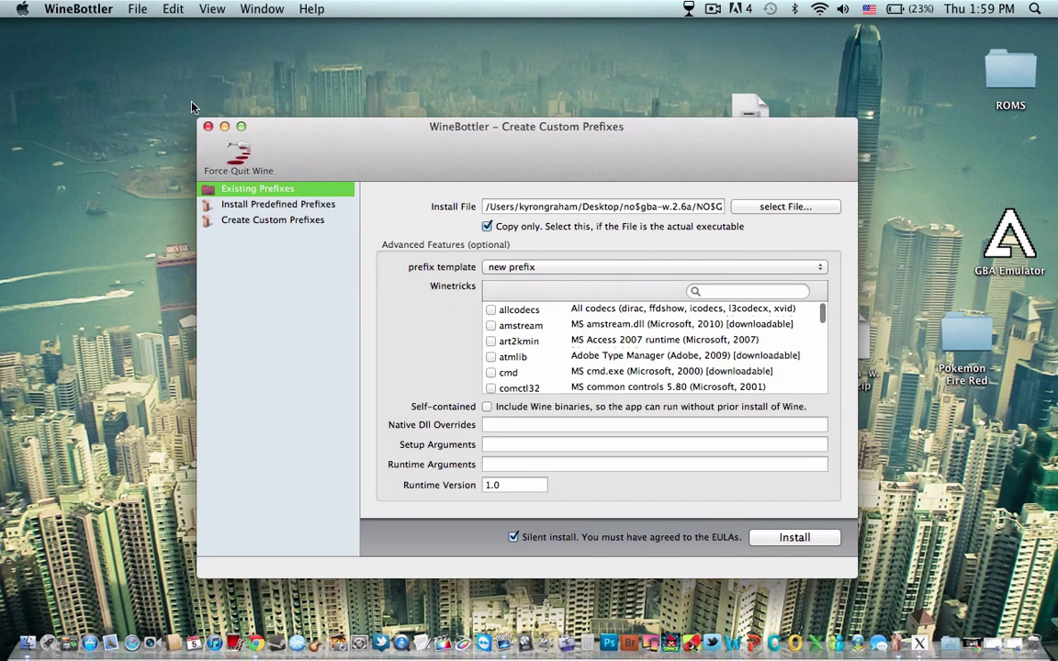
left_click(207, 126)
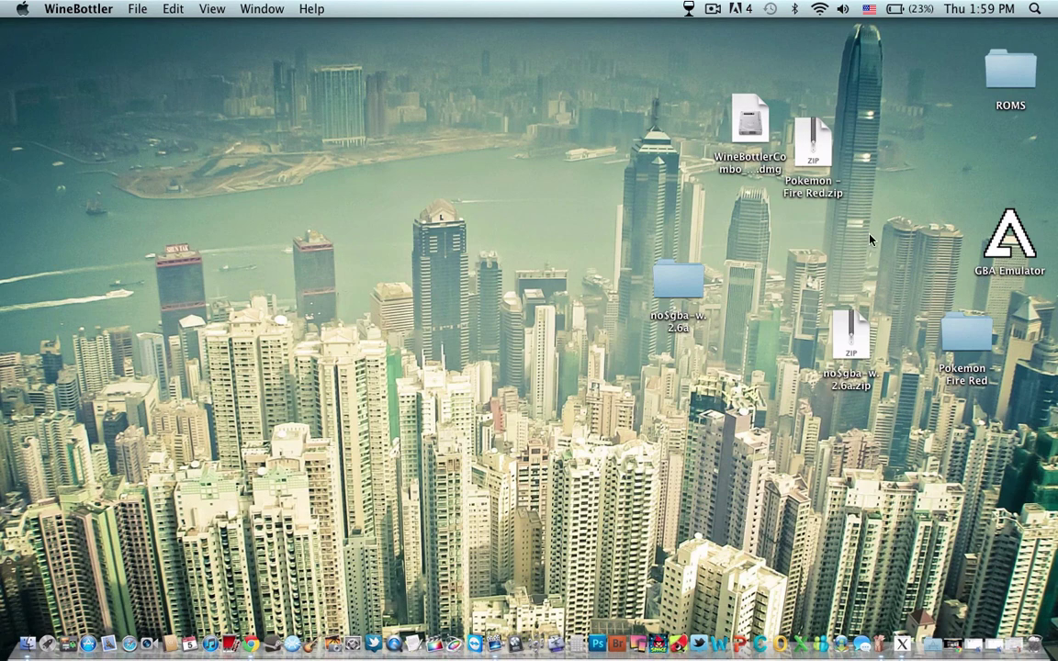
left_click_drag(1017, 243, 911, 218)
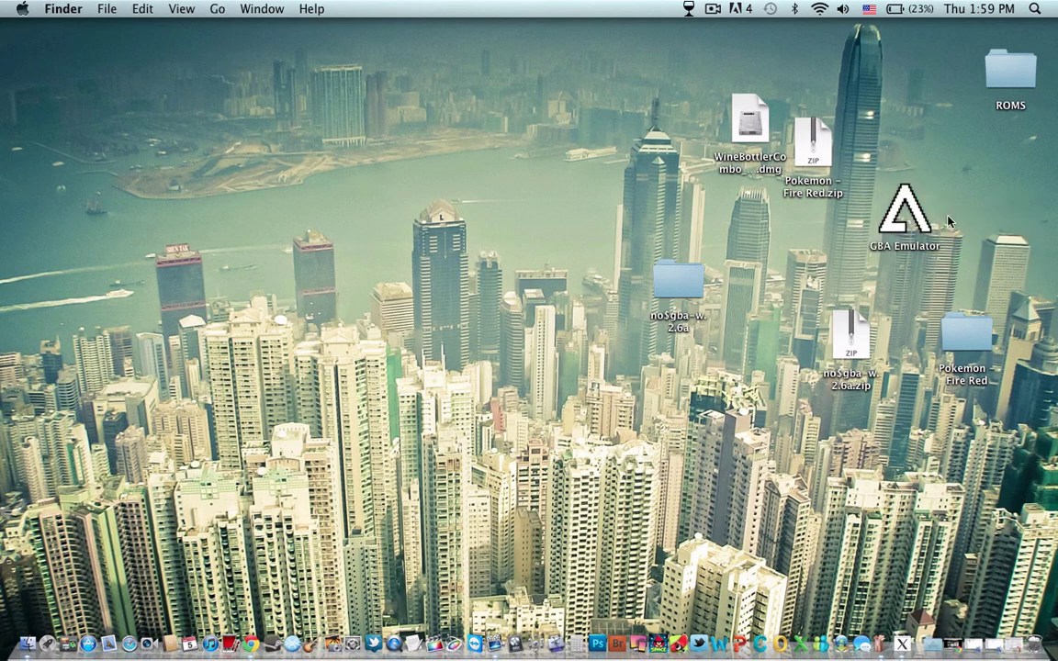
- Launch GBA Emulator, dismiss 'Cartridge not found', and load Pokemon - Fire Red.GBA from ROMS
double_click(894, 227)
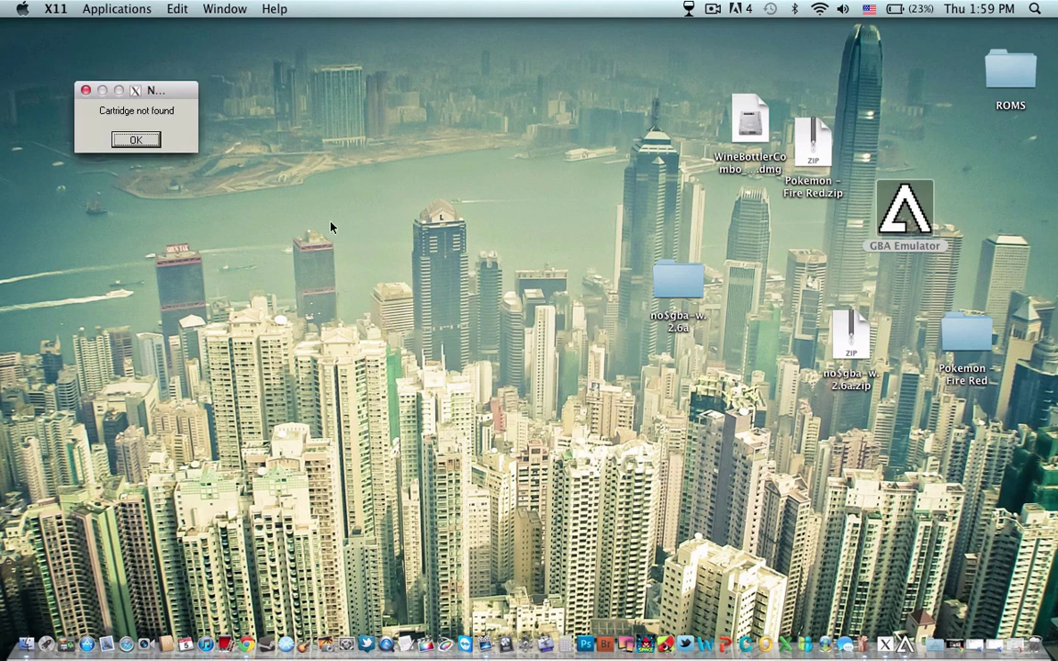
left_click(136, 140)
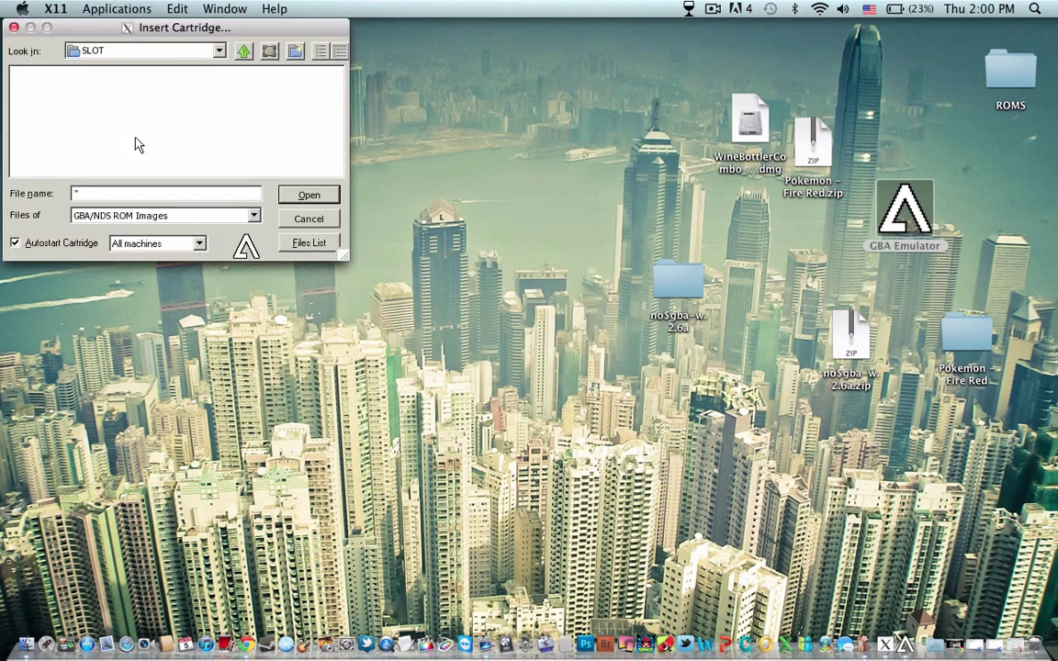
left_click_drag(204, 21, 331, 19)
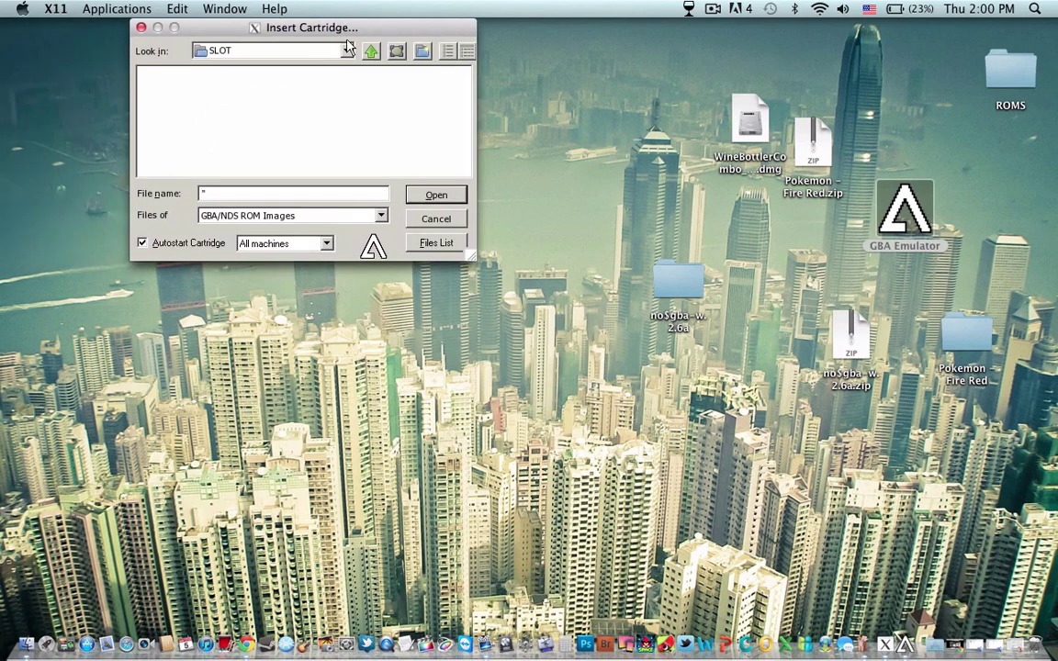
left_click(347, 50)
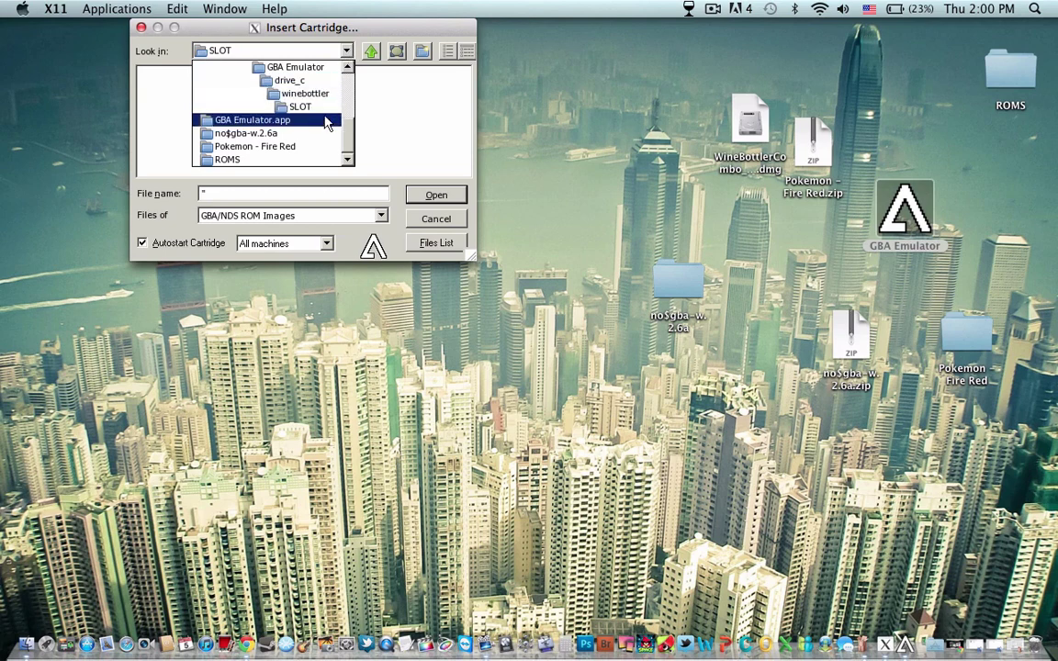
left_click(225, 159)
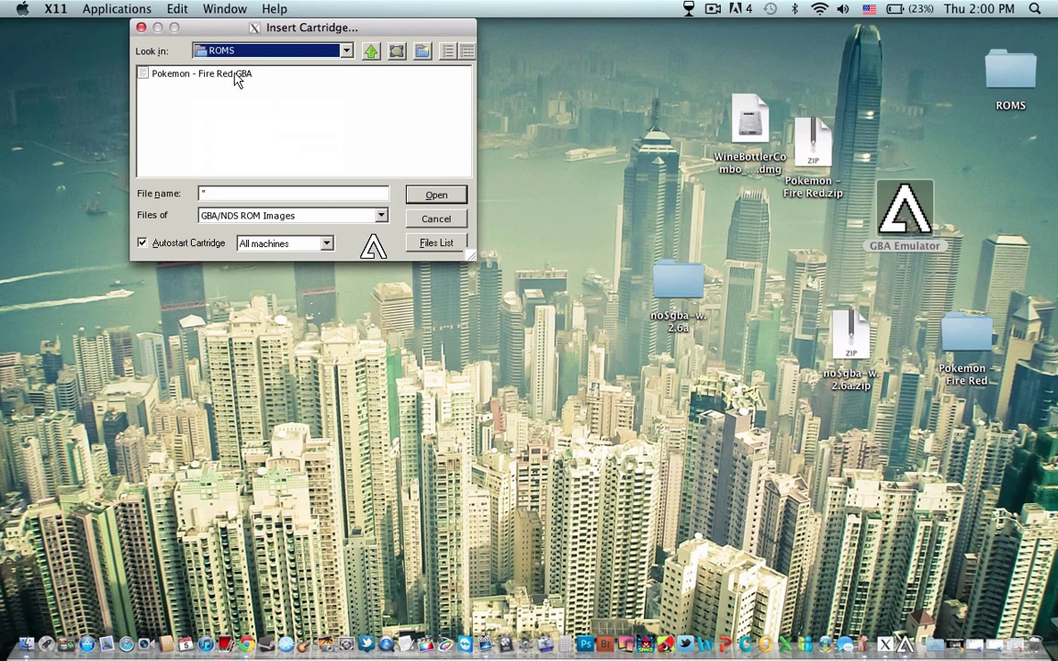
left_click(211, 73)
left_click(437, 196)
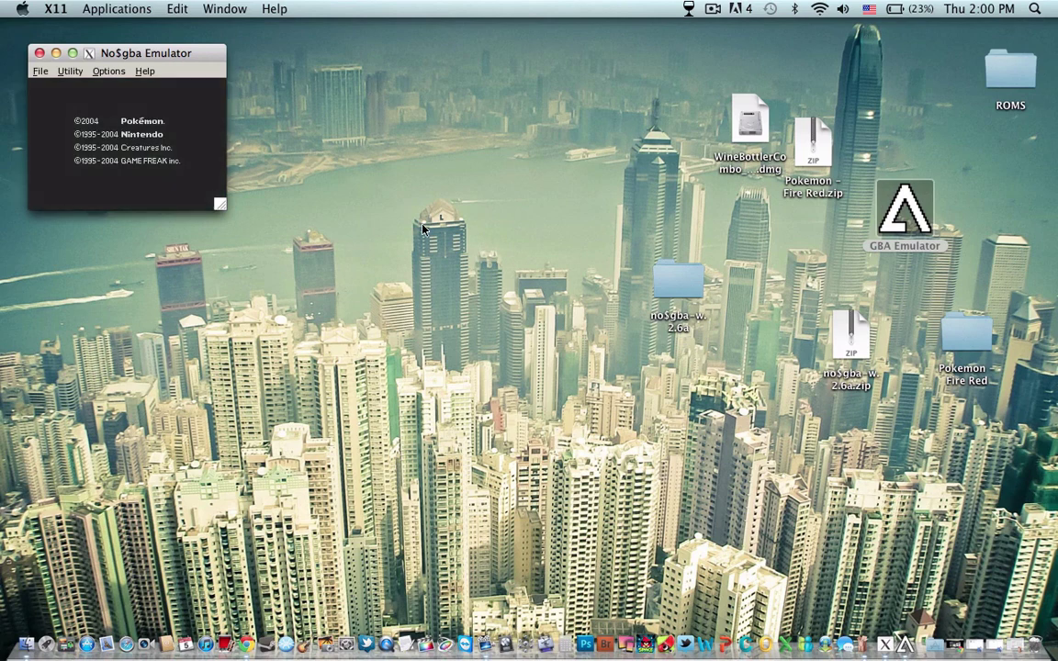
- Enlarge the No$gba window at the top-left, advance three controls pages with A, then quit
left_click_drag(220, 209, 1044, 625)
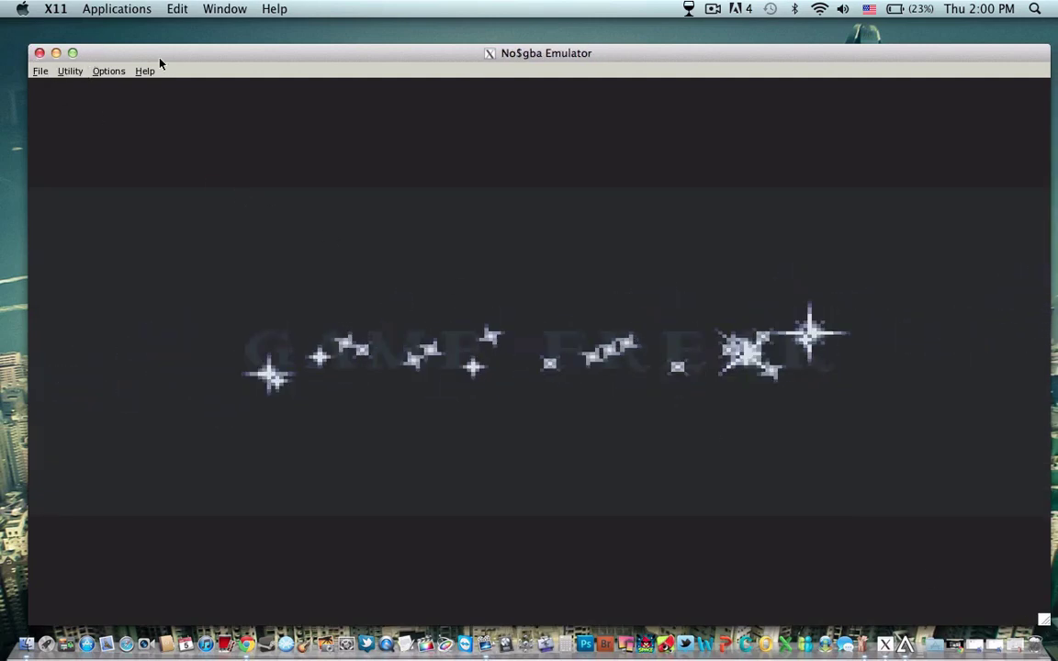
left_click_drag(158, 56, 140, 32)
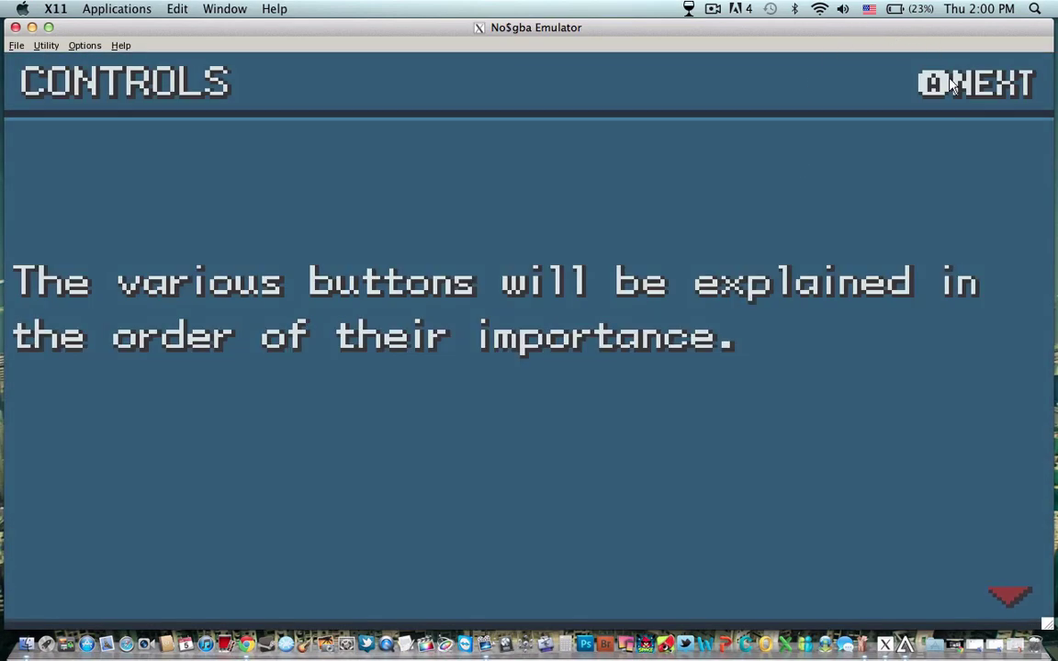
key("a")
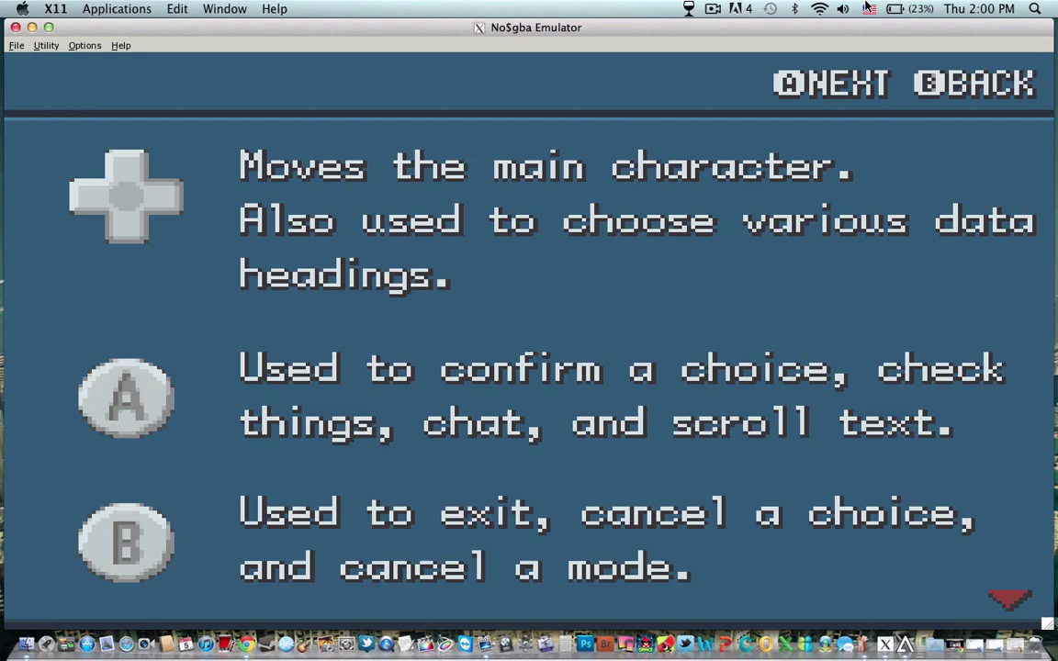
key("a")
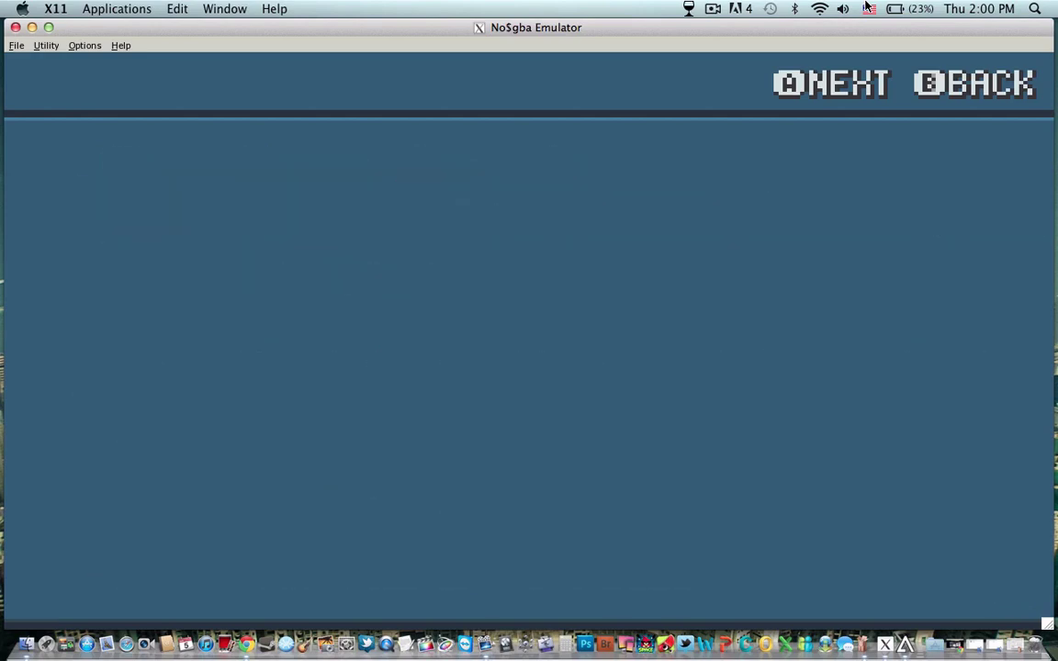
key("a")
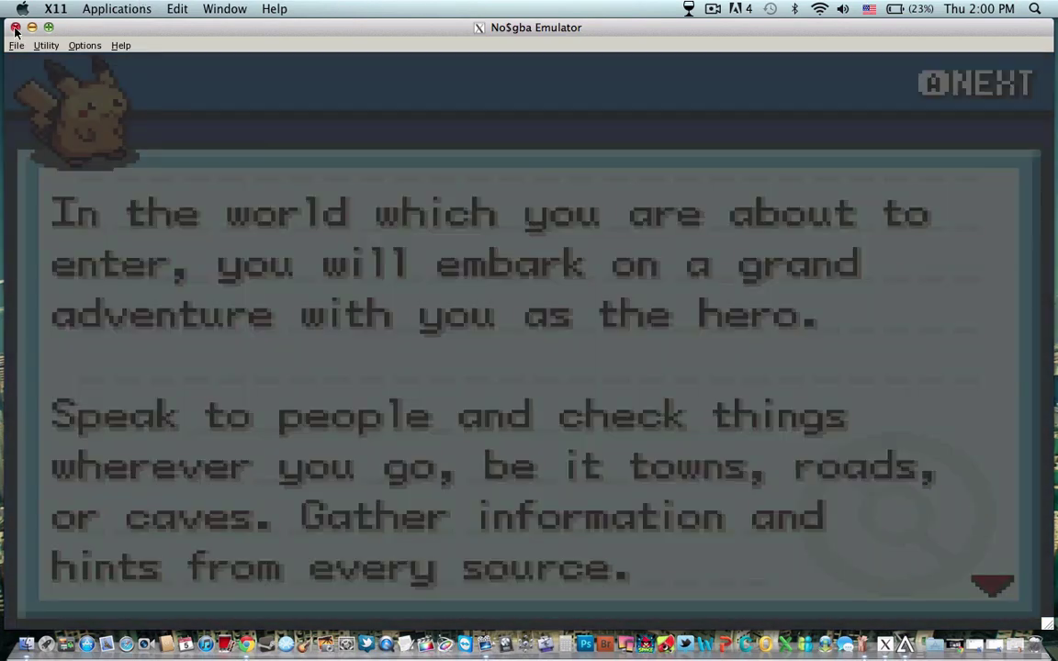
left_click(15, 27)
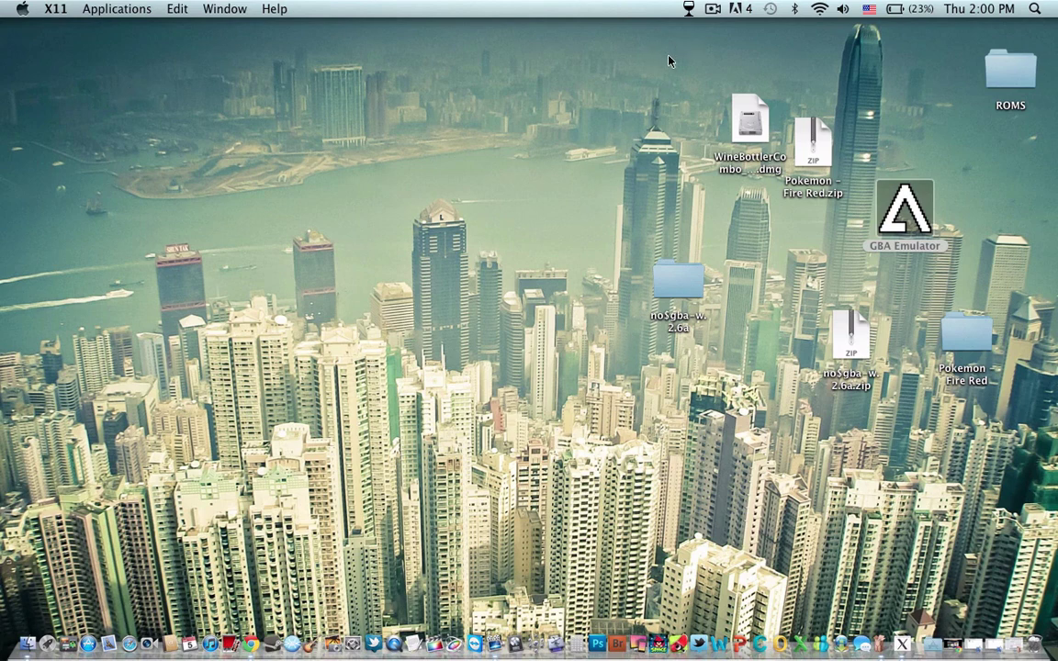
- Return to Chrome's CoolROM Pokemon - Fire Red page from the Dock
left_click(254, 642)
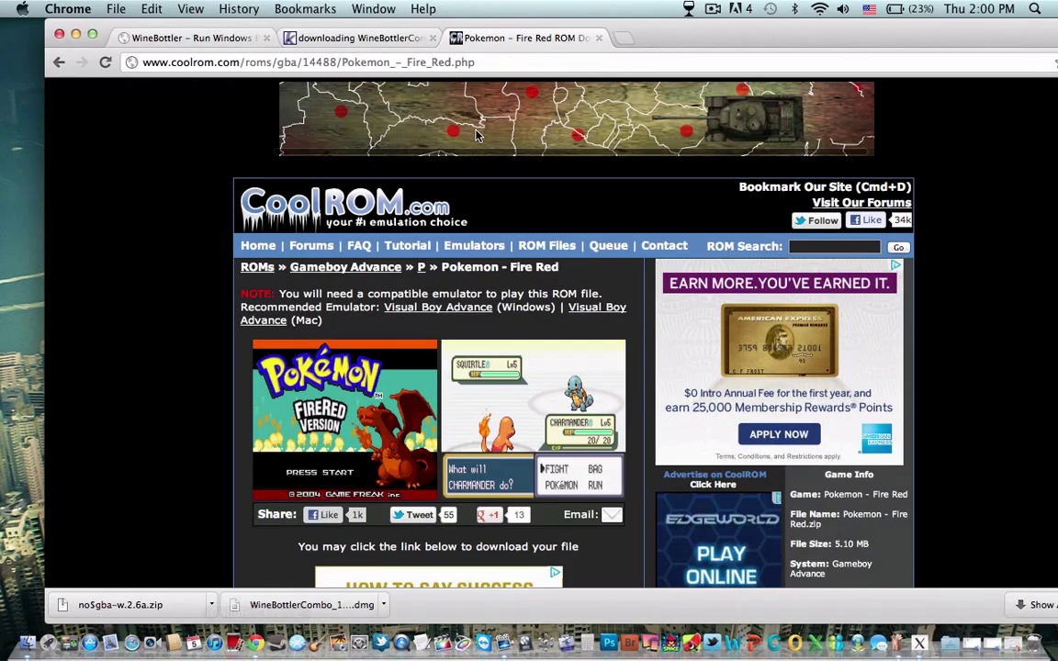